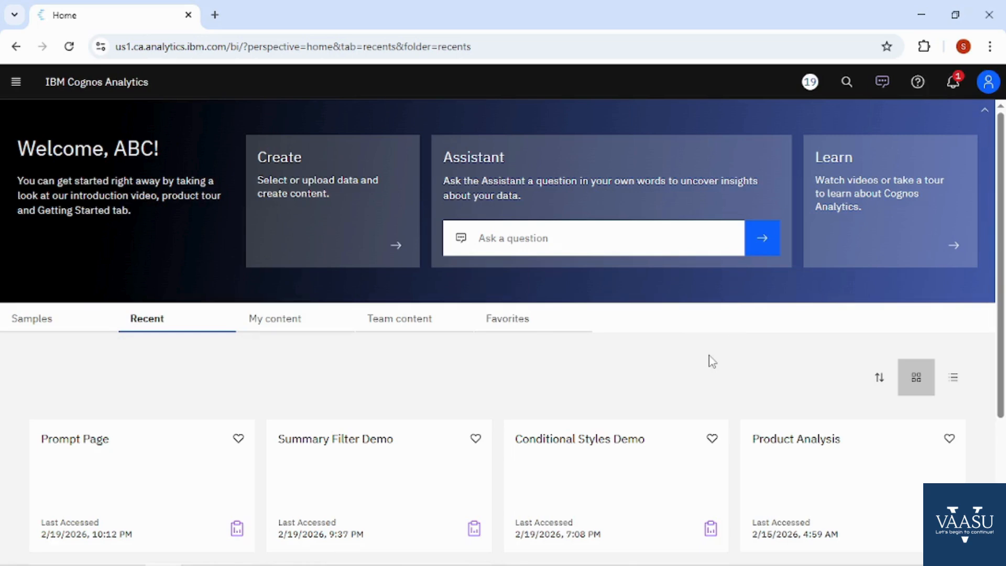
Create a new report based on the 1 column template.
left_click(16, 80)
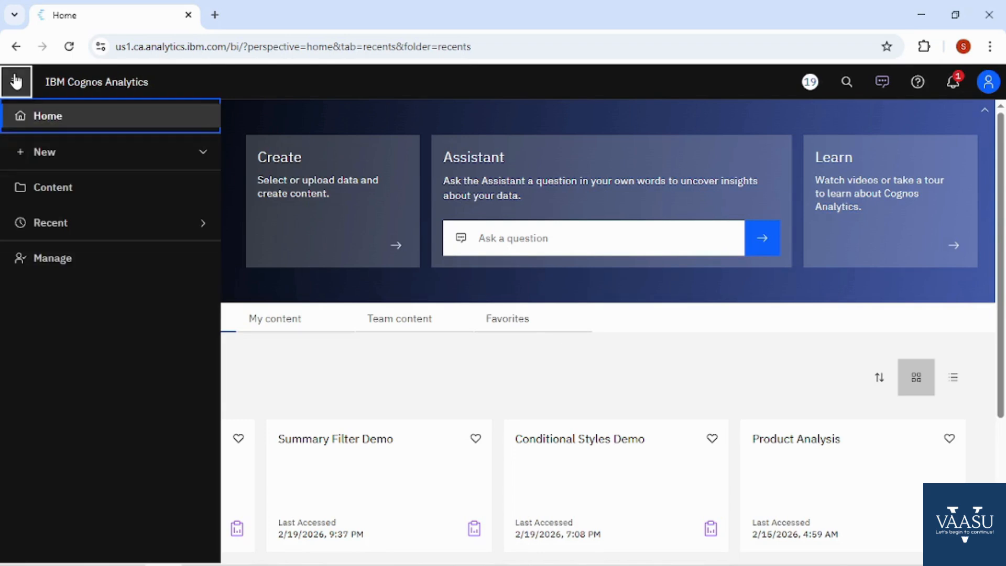
left_click(69, 155)
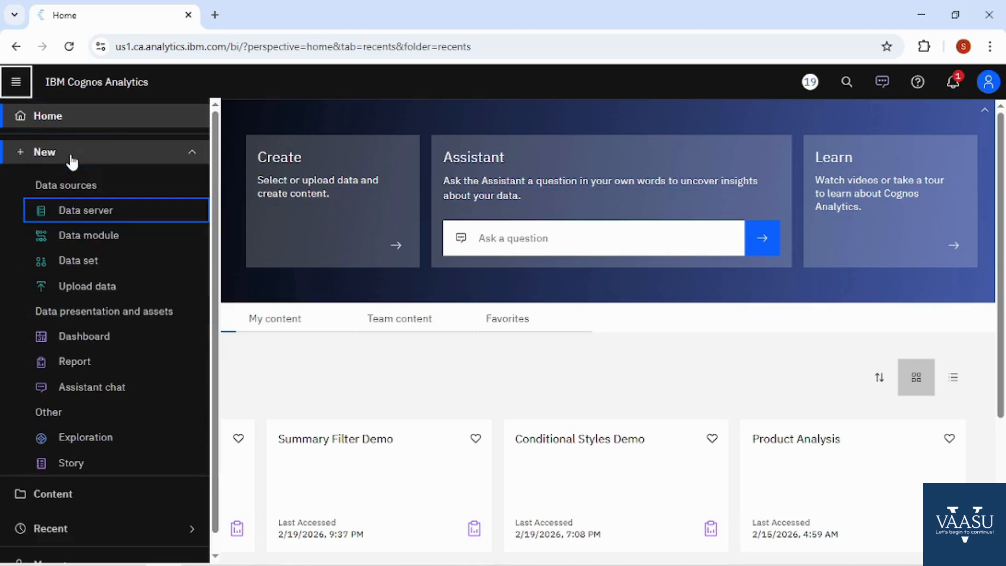
left_click(106, 360)
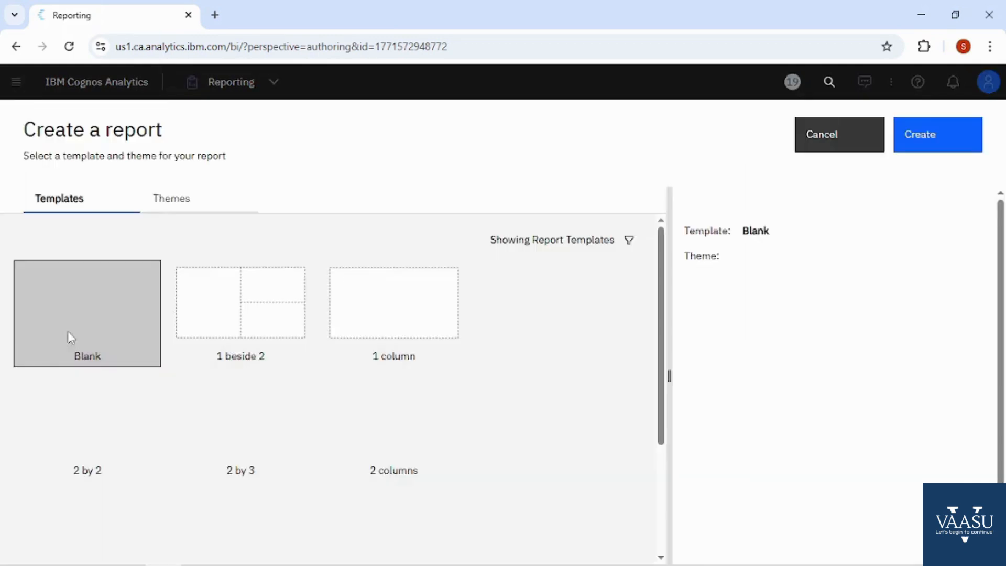
left_click(383, 325)
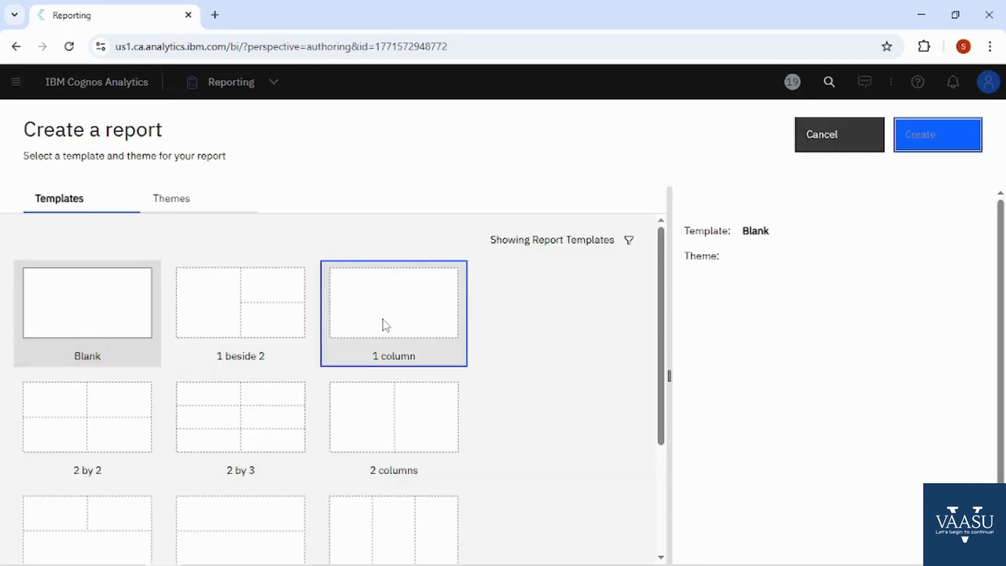
left_click(929, 137)
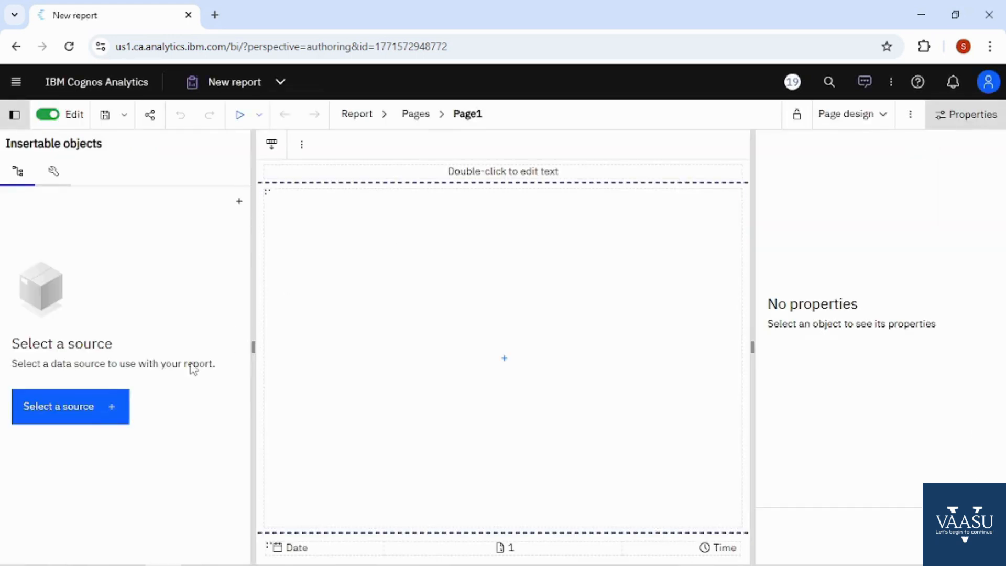
Load the Coffee sales and marketing data module from Team content/Samples/By industry/Retail/Data as the report's source.
left_click(113, 408)
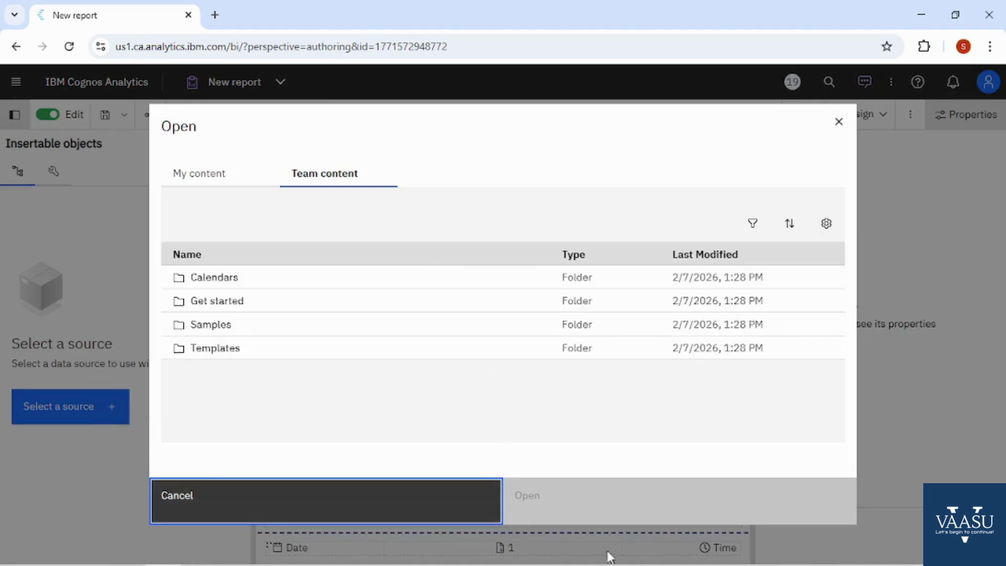
left_click(214, 327)
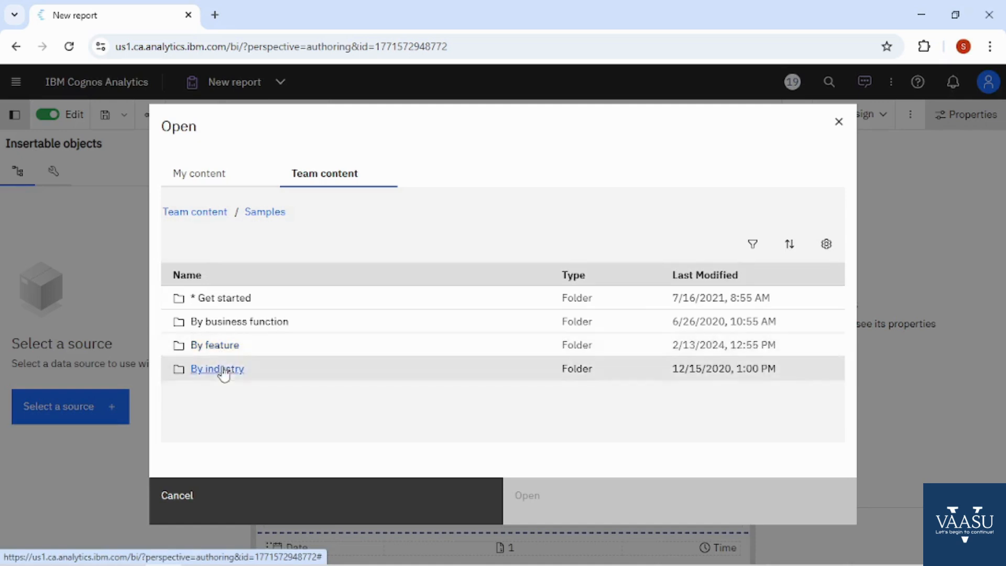
left_click(223, 370)
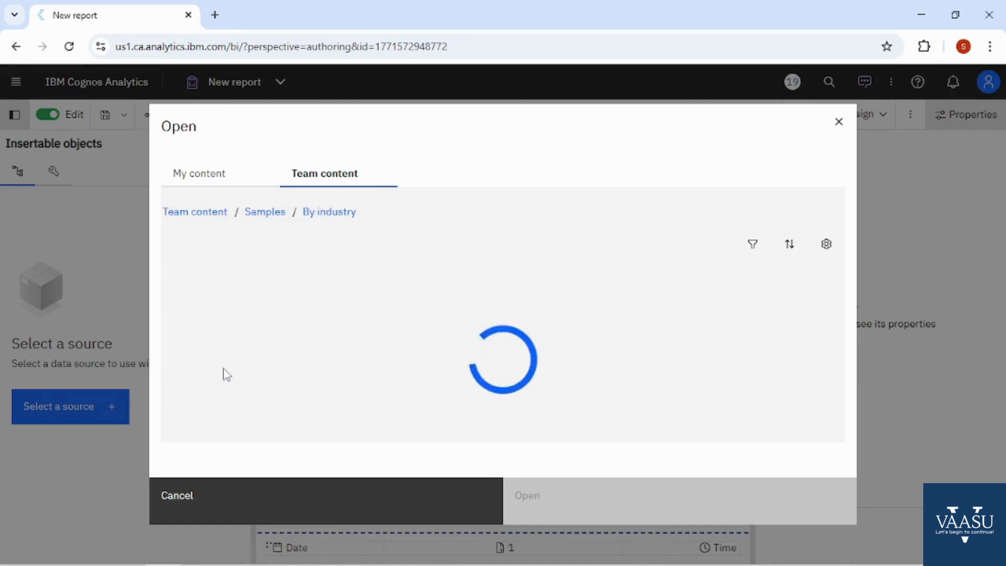
scroll(288, 379, "down", 3)
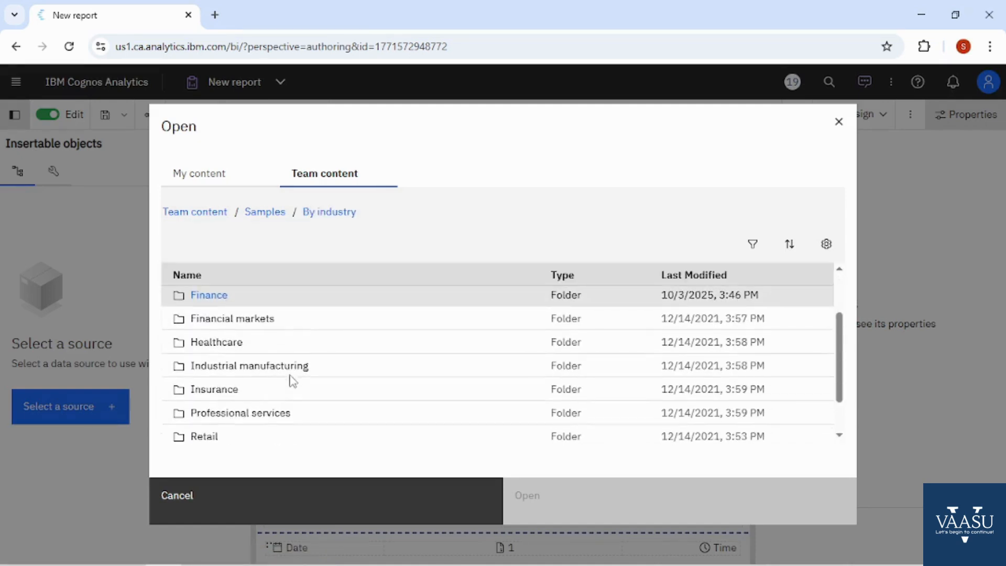
left_click(205, 435)
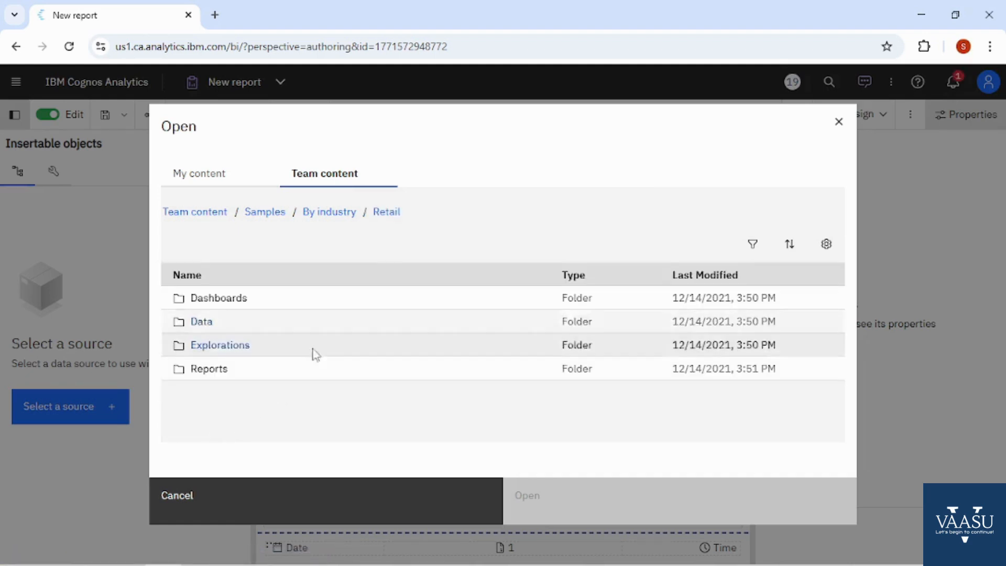
left_click(208, 326)
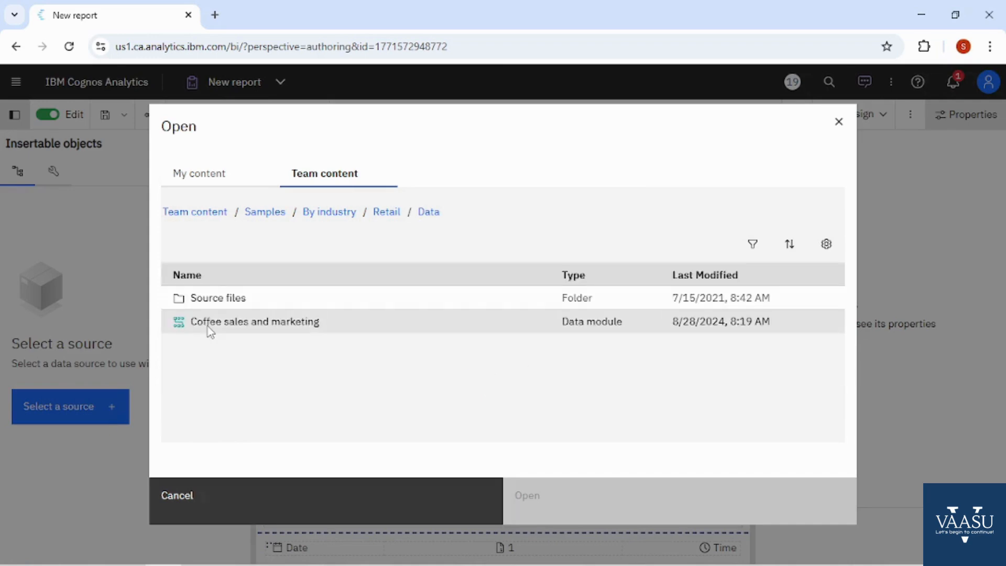
left_click(225, 329)
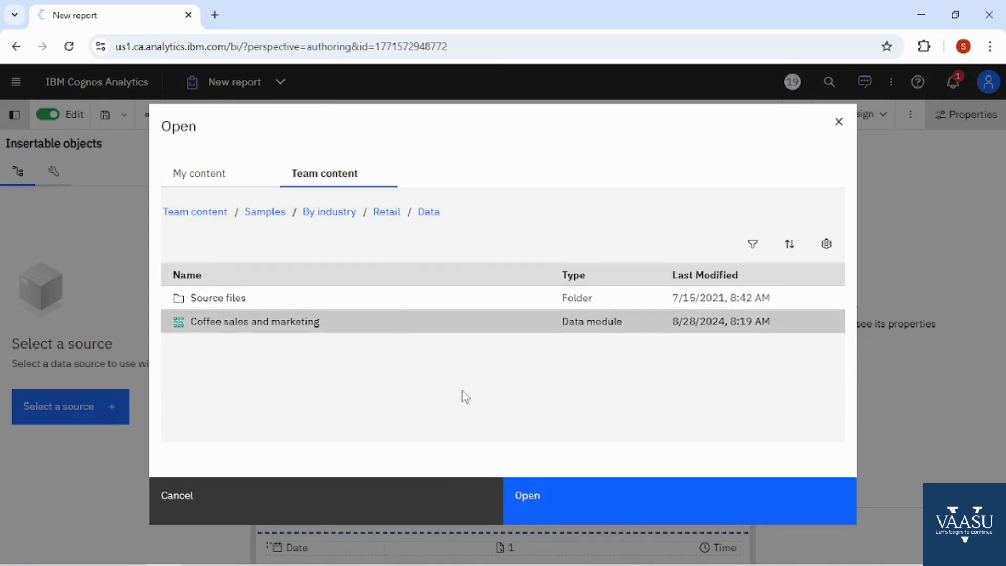
left_click(541, 500)
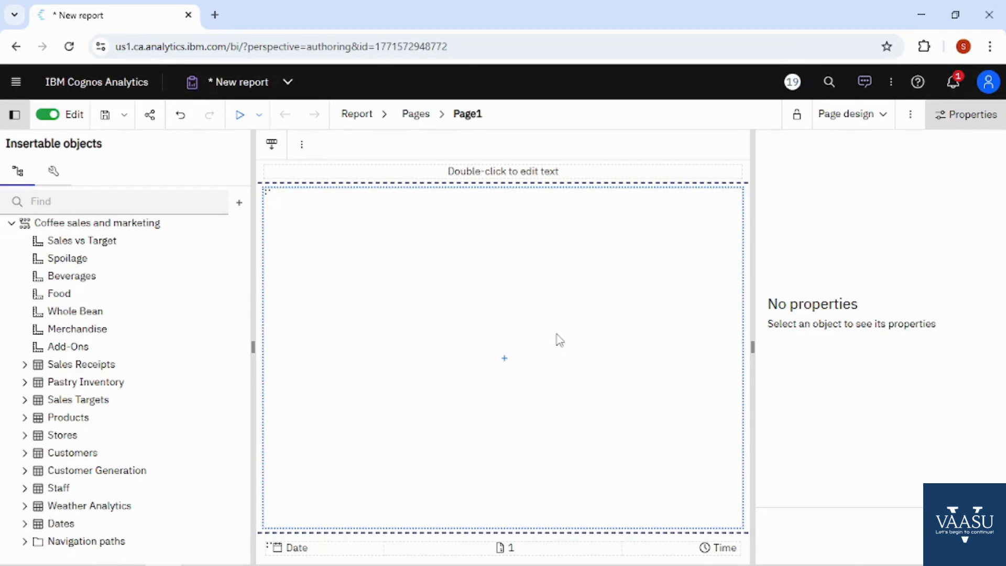
Add a new page to the report's prompt pages and open it for editing.
left_click(359, 119)
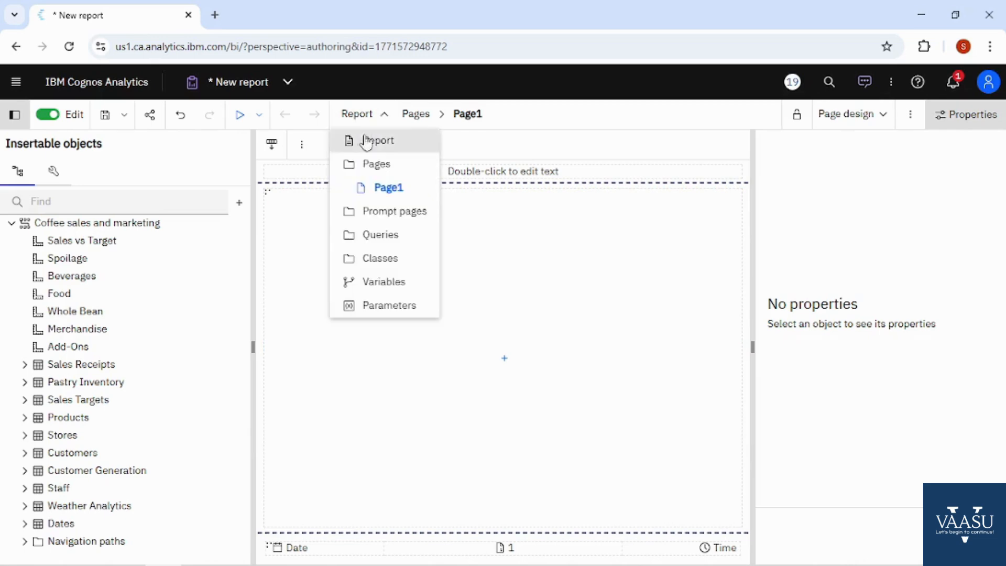
left_click(373, 212)
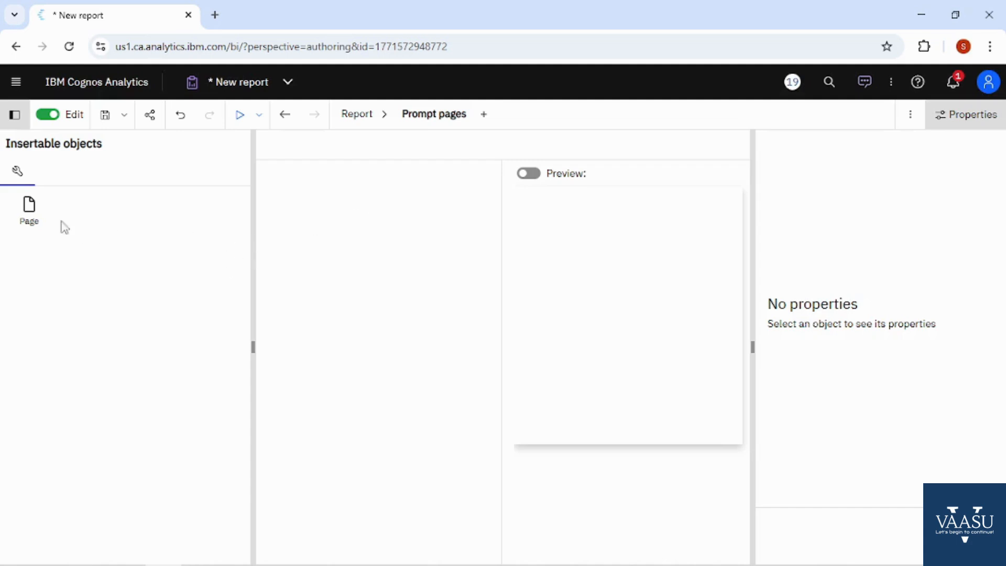
left_click_drag(29, 210, 294, 219)
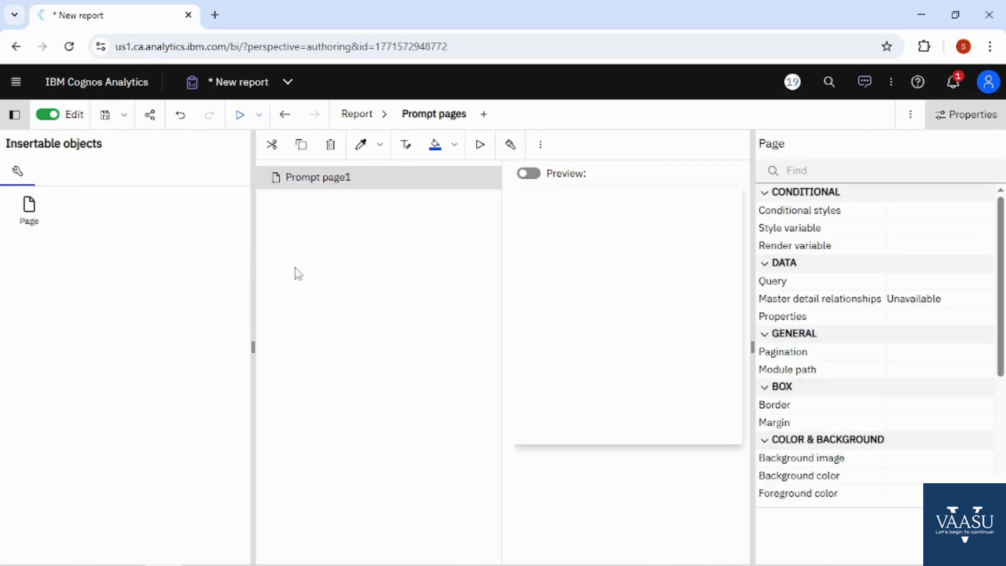
double_click(319, 181)
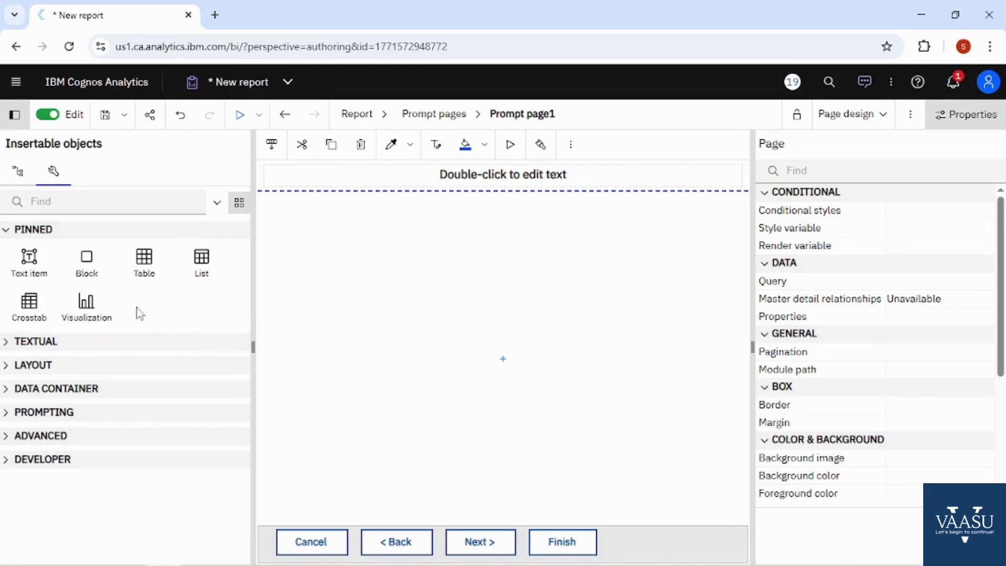
Insert a table with 2 columns and 2 rows in the body of the prompt page.
left_click_drag(150, 271, 477, 317)
left_click(539, 307)
double_click(540, 306)
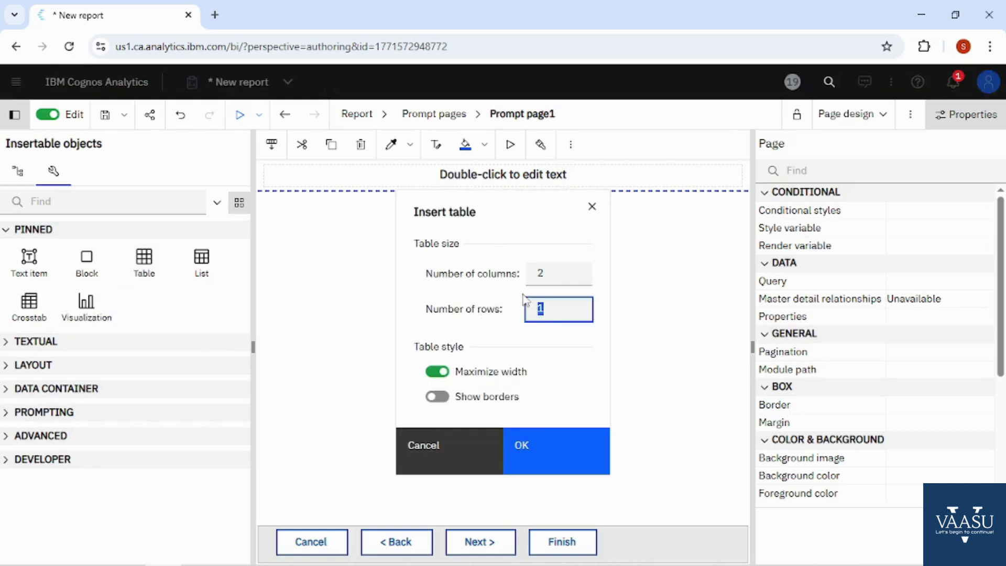
type("2")
left_click(573, 451)
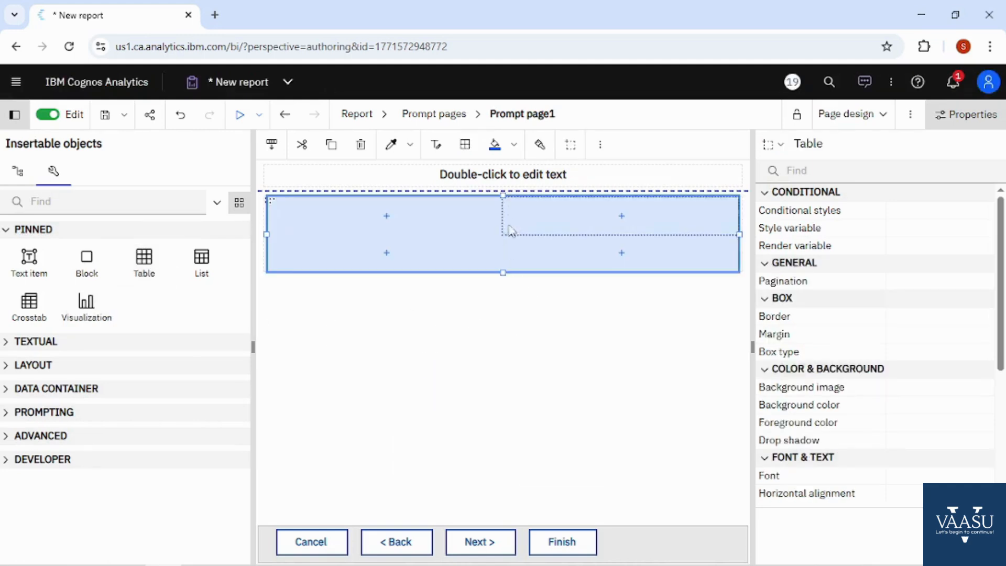
Set the prompt page's header text to PRODUCT ANALYSIS.
double_click(499, 174)
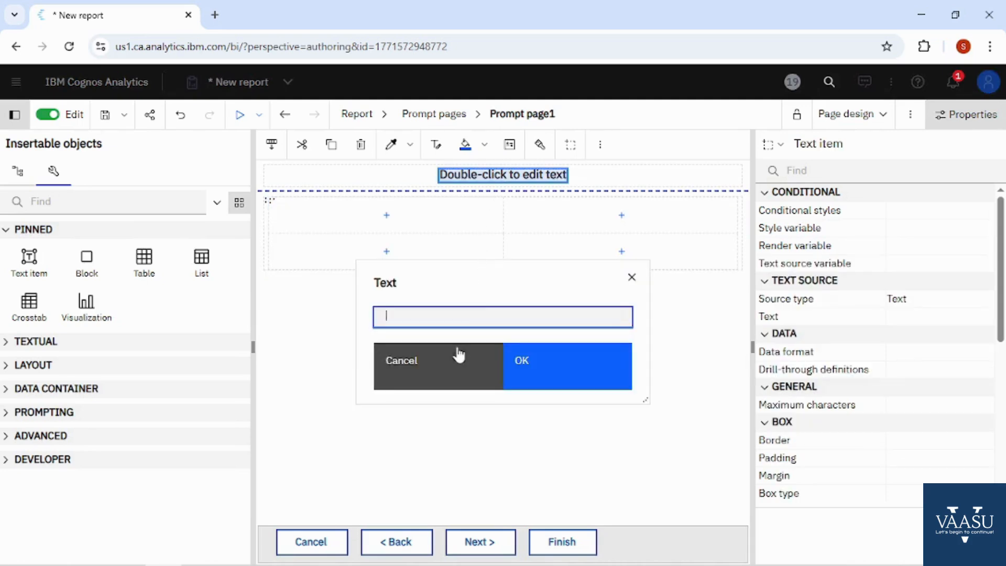
type("PRODUCT ANALYSIS")
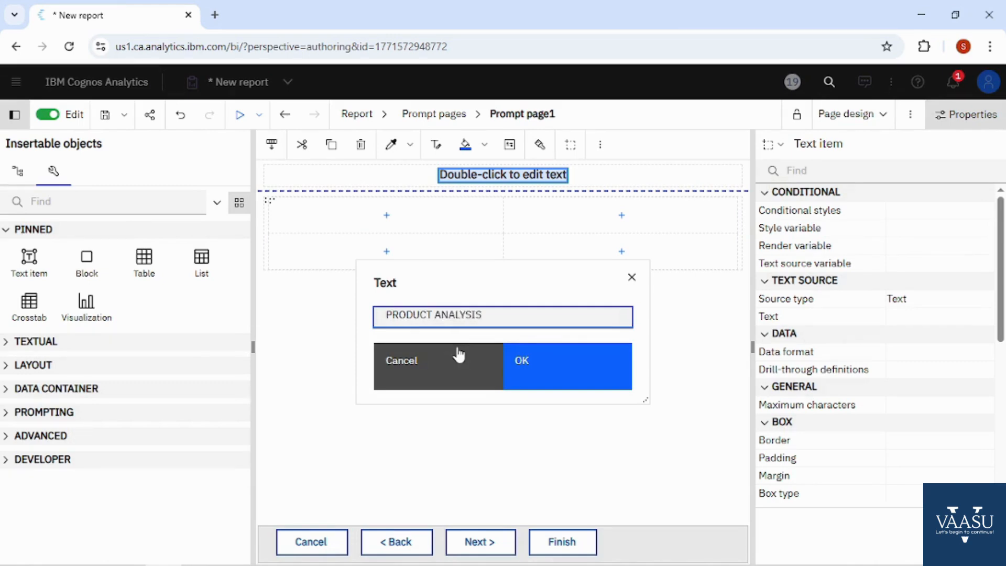
left_click(530, 390)
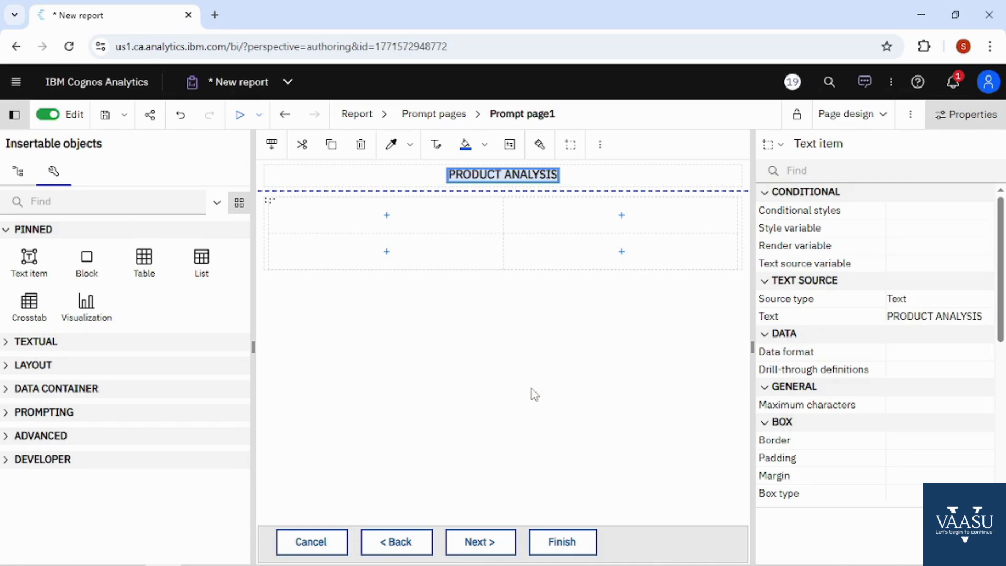
Format the header text as 20pt bold with a Maroon foreground color.
left_click(442, 157)
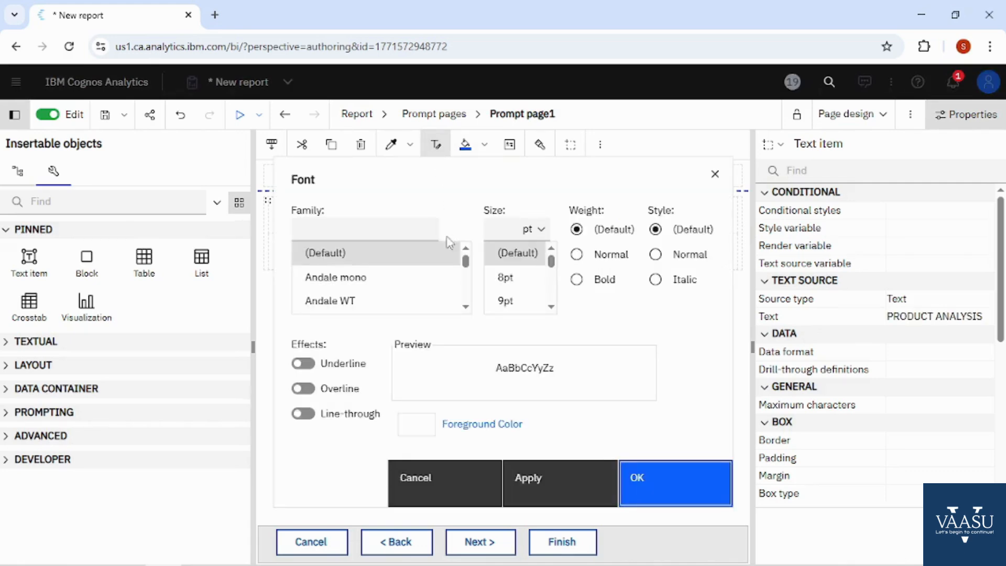
scroll(551, 315, "down", 9)
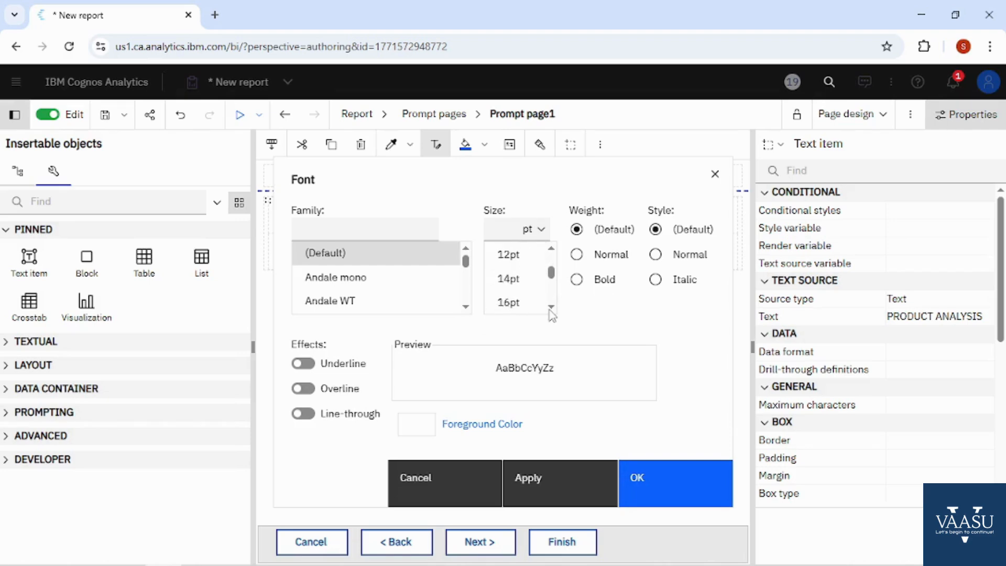
left_click(507, 261)
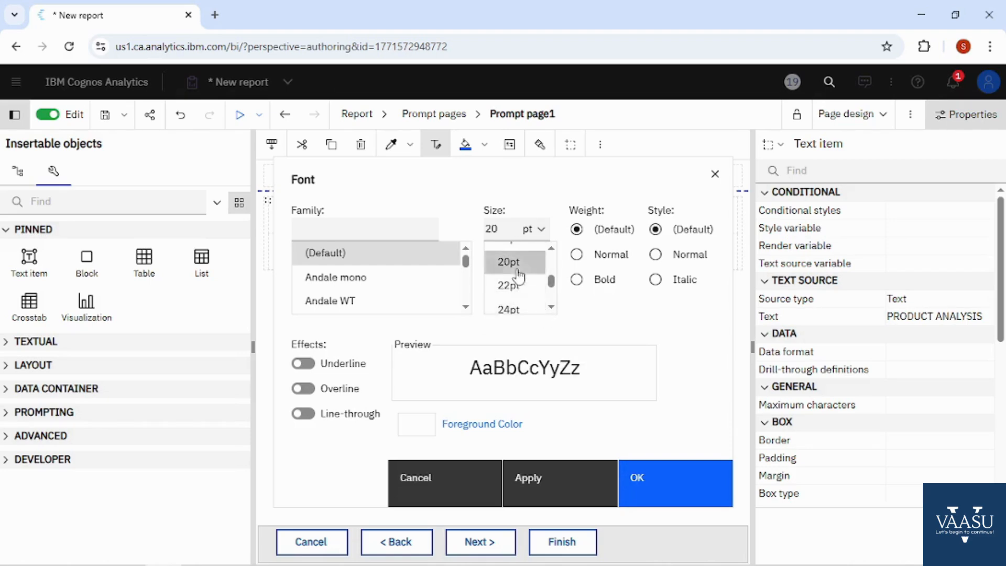
left_click(579, 279)
left_click(482, 425)
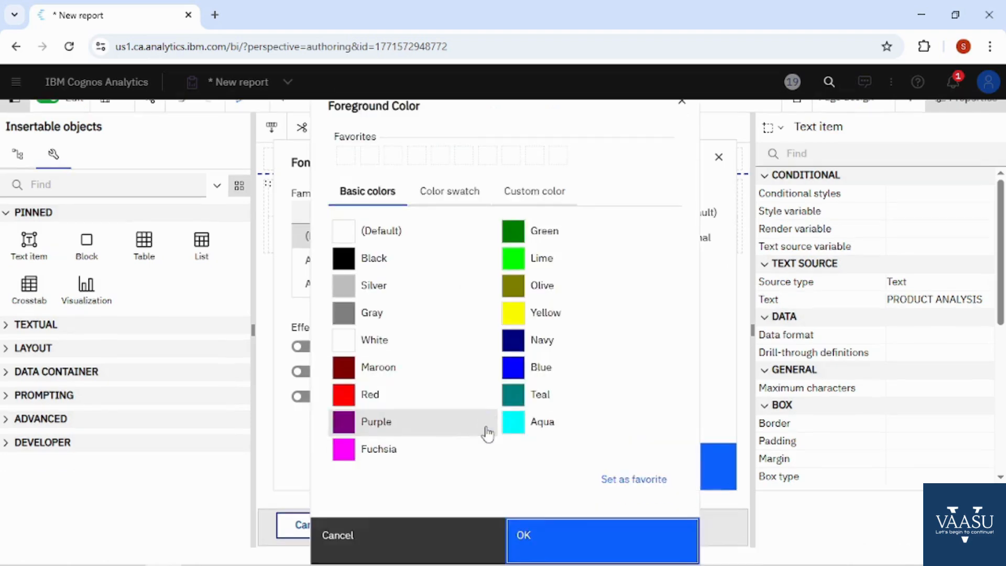
left_click(377, 367)
left_click(521, 534)
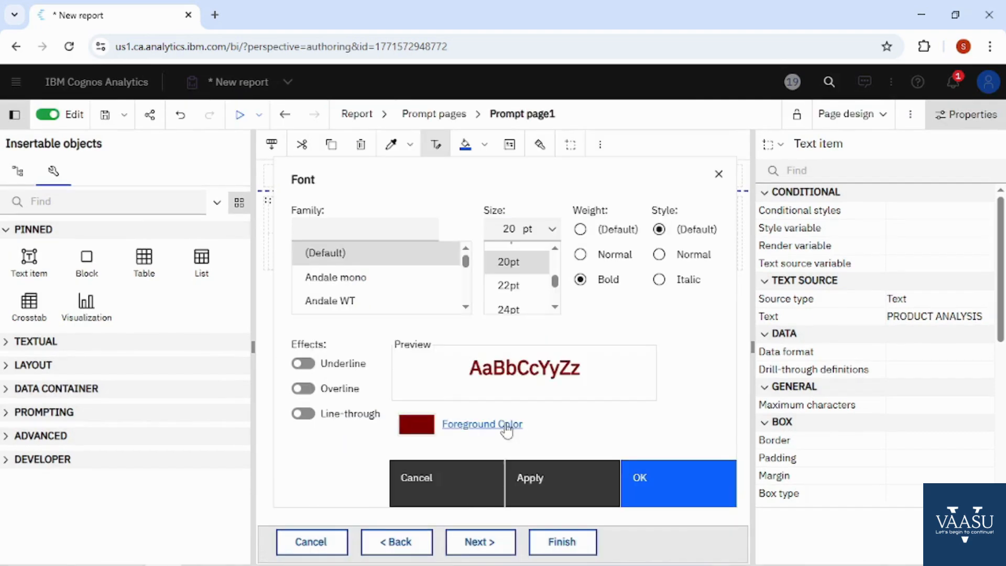
left_click(637, 493)
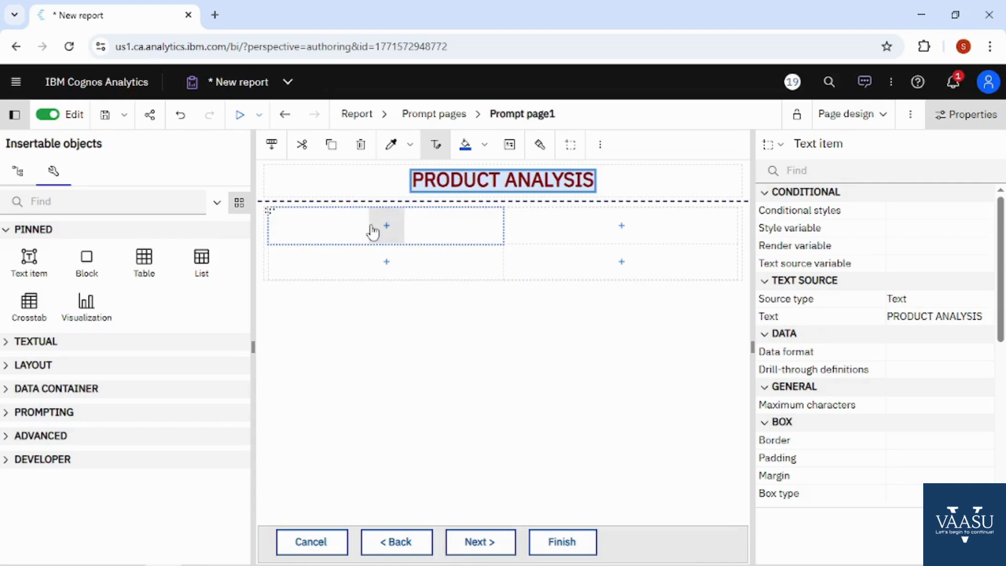
Clear the width value in the prompt page table's Size & overflow property.
left_click(272, 212)
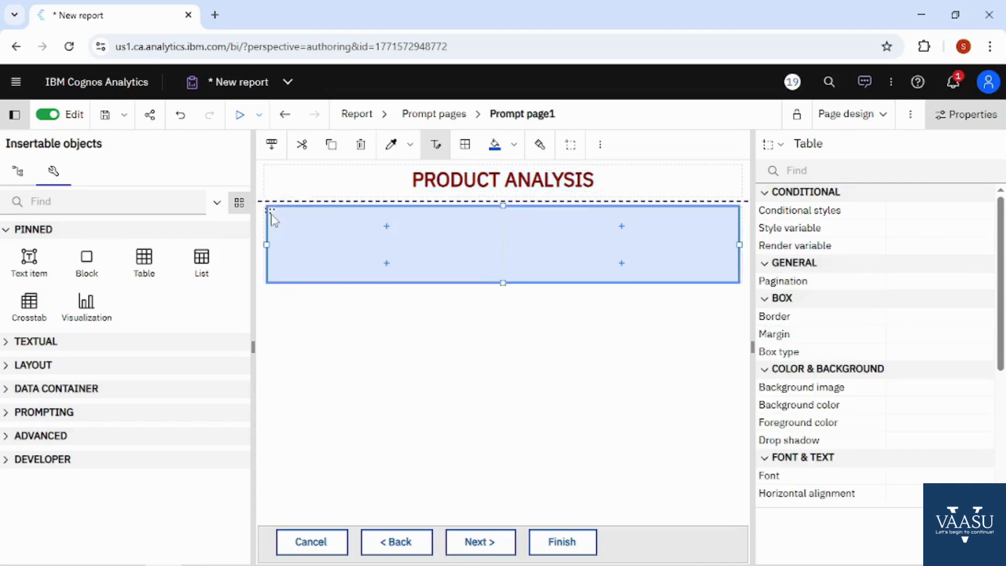
scroll(936, 333, "down", 4)
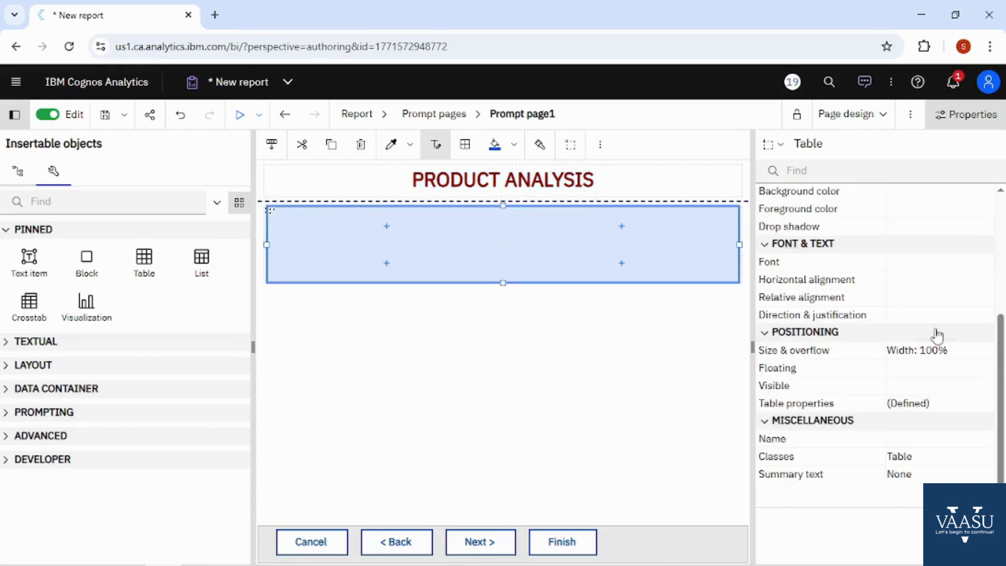
left_click(922, 350)
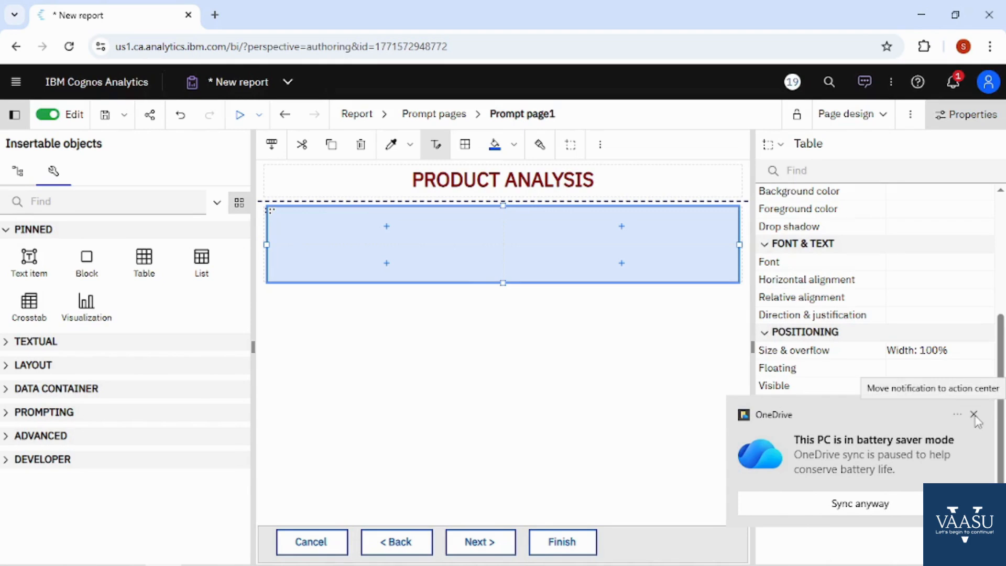
left_click(974, 415)
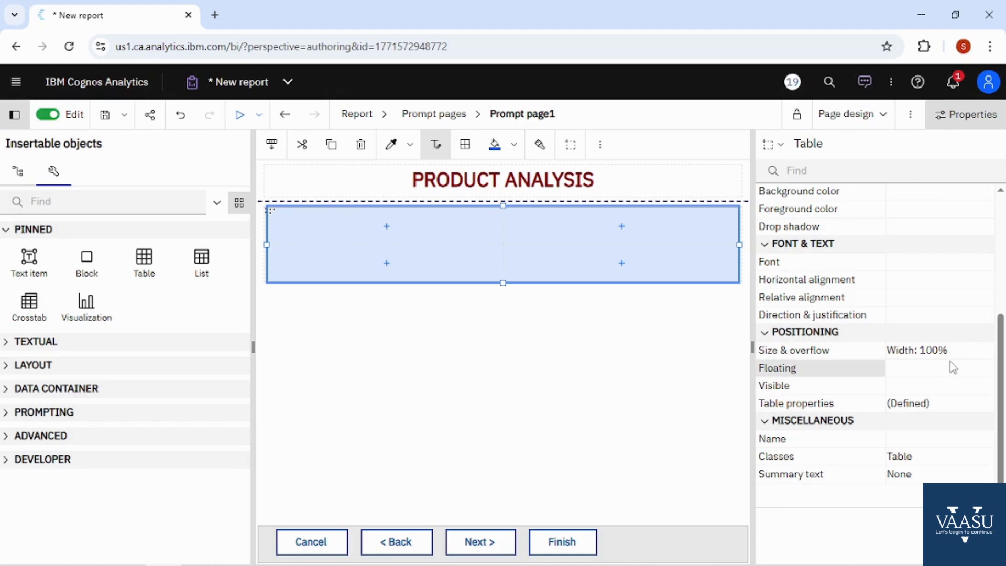
left_click(979, 354)
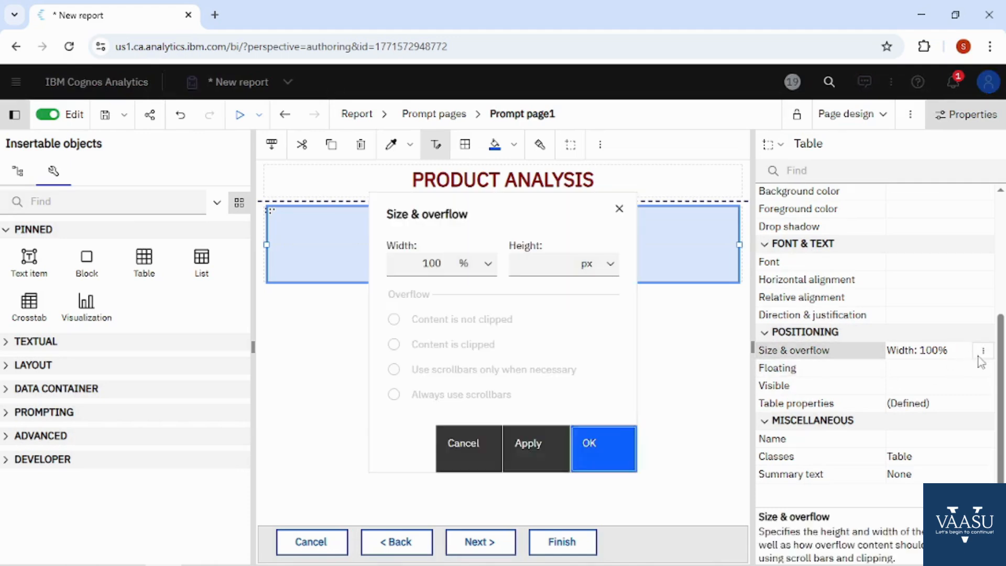
double_click(424, 266)
key("BackSpace")
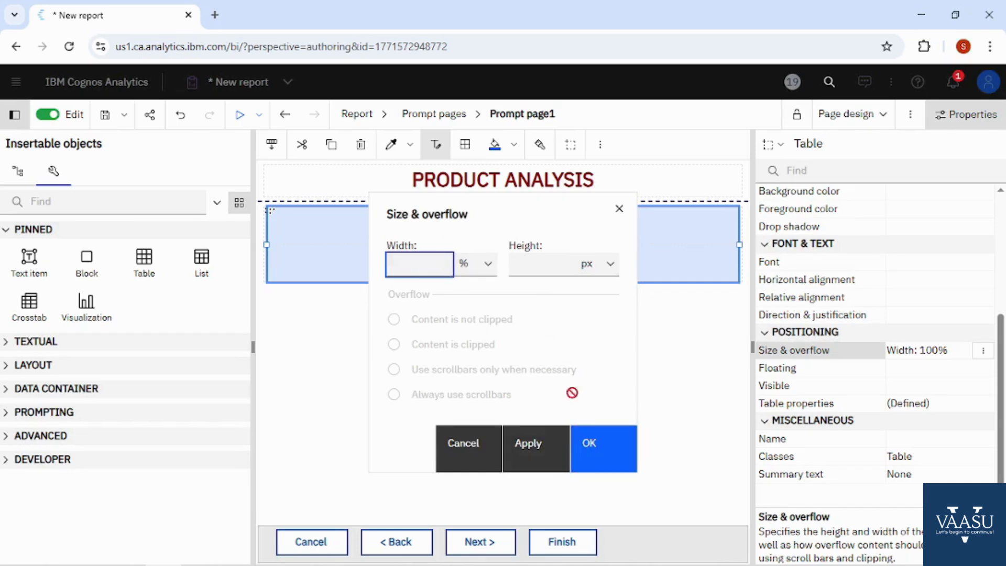
left_click(600, 454)
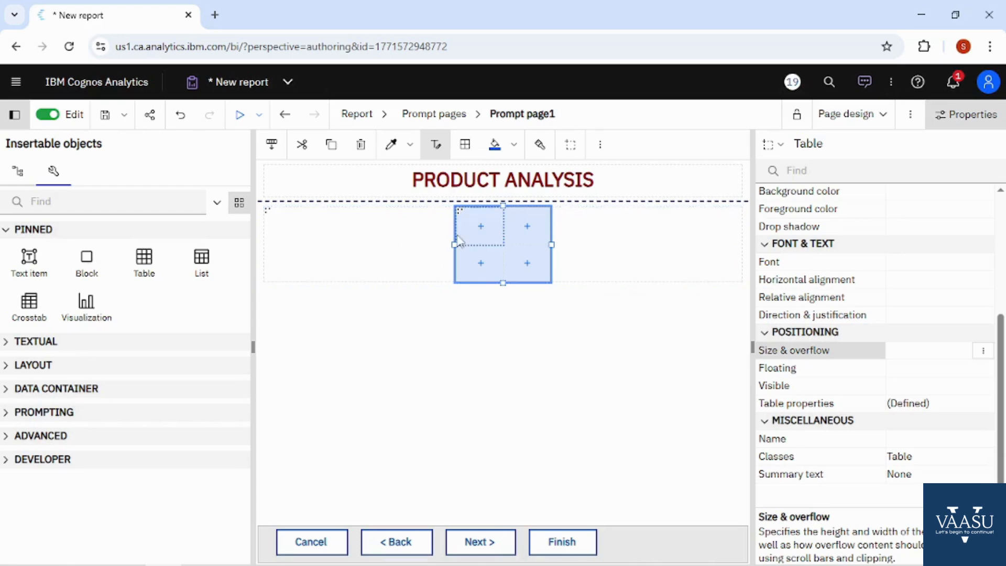
Insert a text item reading "Select option:" in the first cell of the prompt page table.
left_click(481, 226)
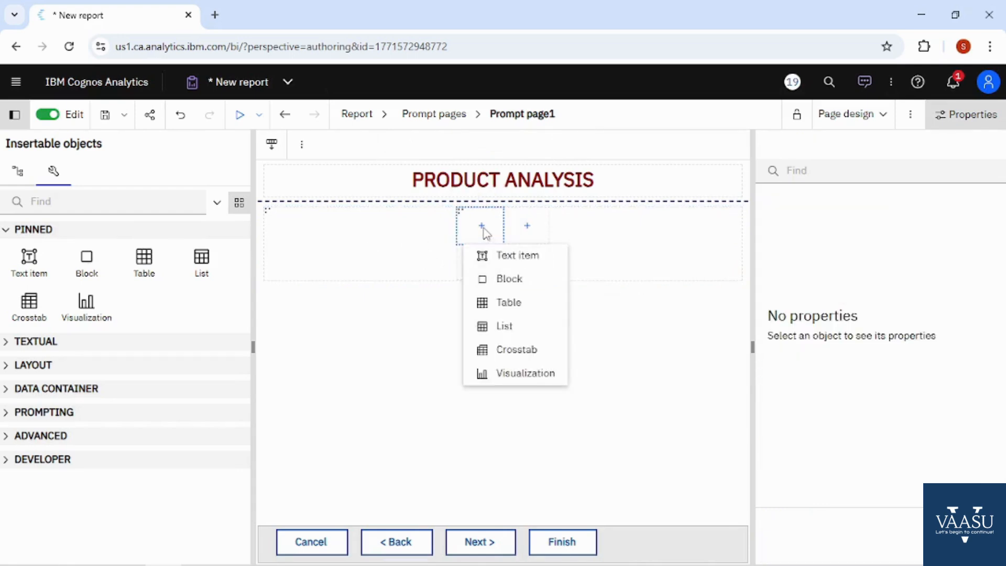
left_click(499, 256)
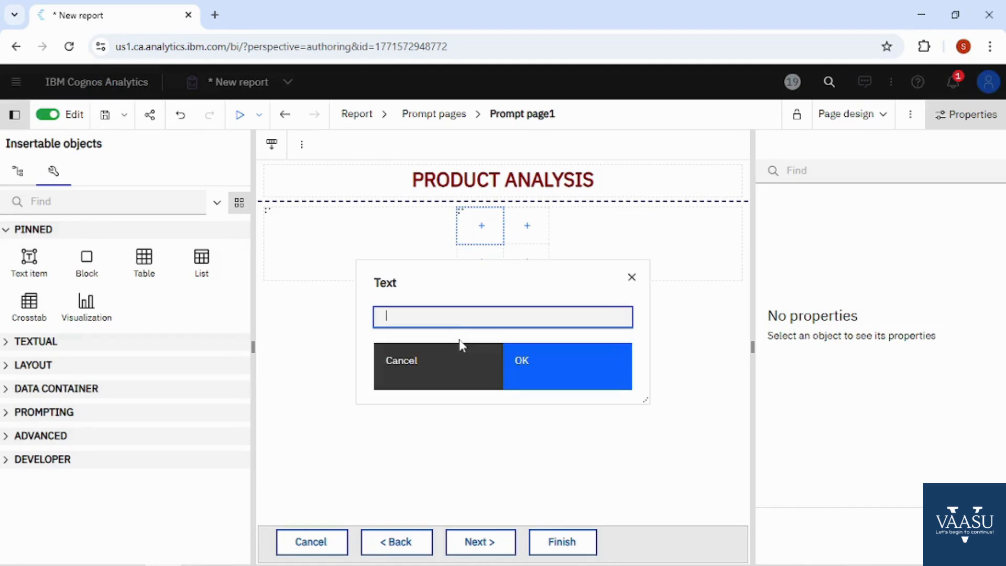
type("sELECT")
key("BackSpace")
key("BackSpace")
key("BackSpace")
key("BackSpace")
key("BackSpace")
key("BackSpace")
type("Select option:")
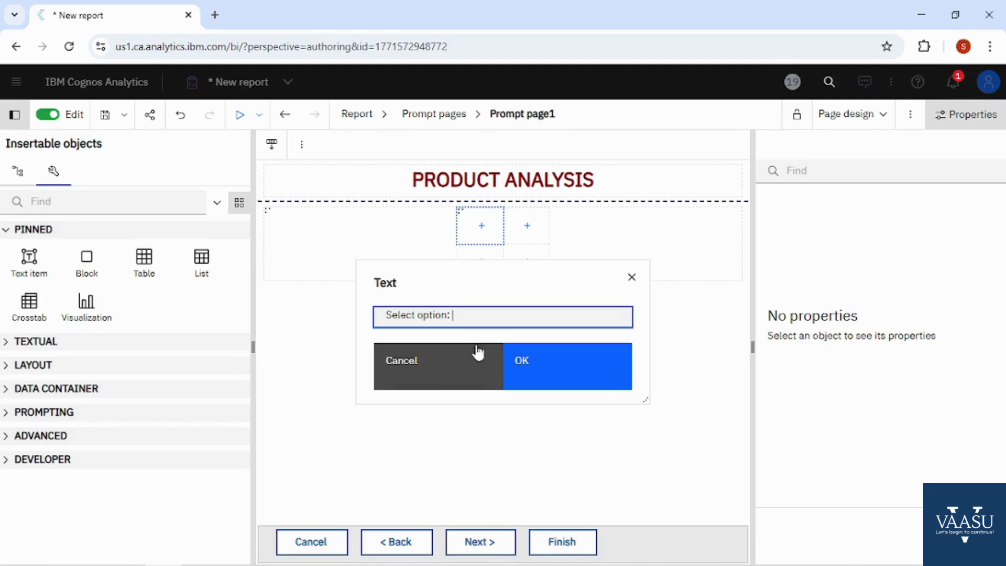
left_click(548, 374)
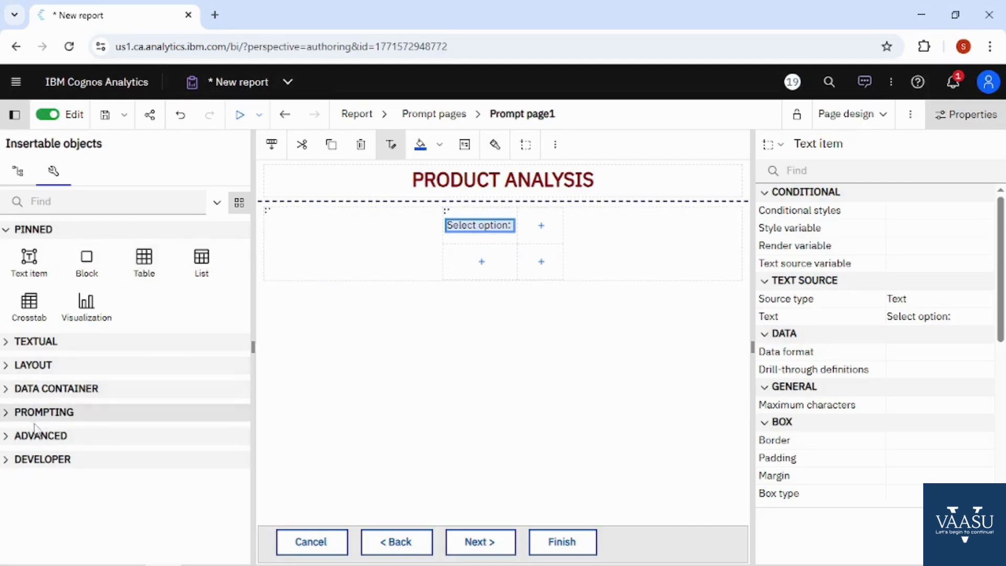
Add a value prompt in the cell beside the "Select option:" label, using a new parameter named p_select.
left_click(5, 413)
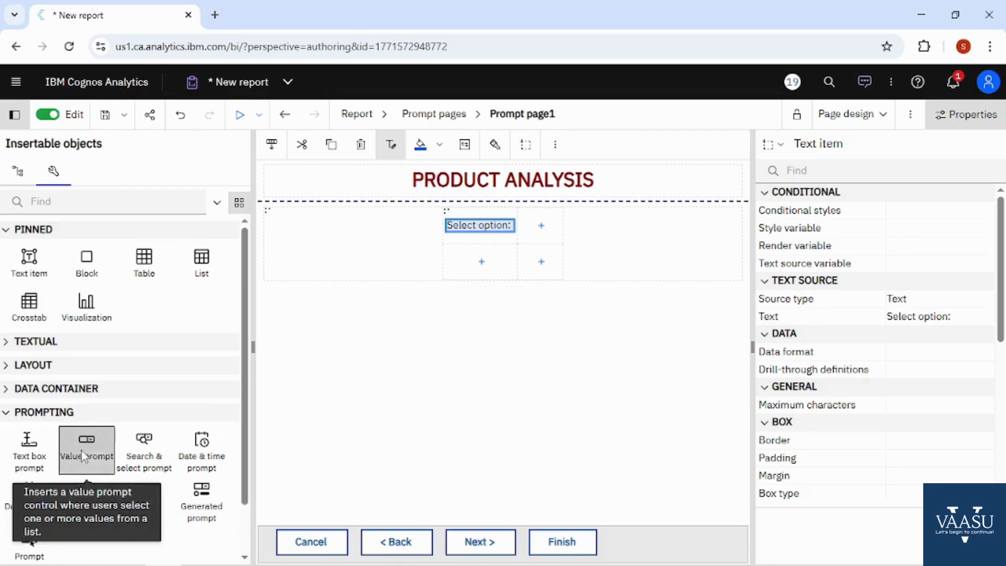
mouse_move(86, 445)
left_mouse_down()
mouse_move(539, 288)
mouse_move(542, 234)
left_mouse_up()
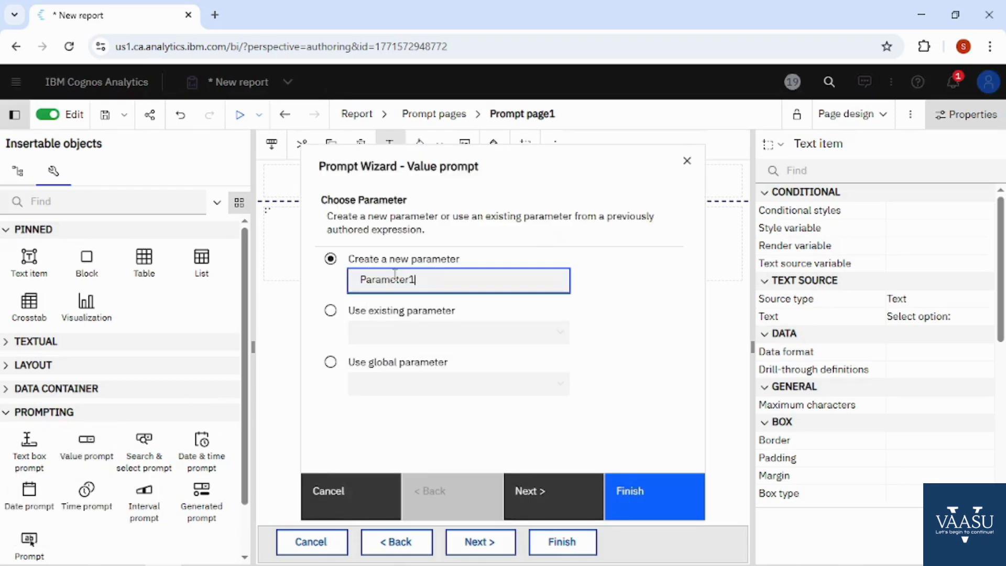
left_click_drag(417, 281, 332, 292)
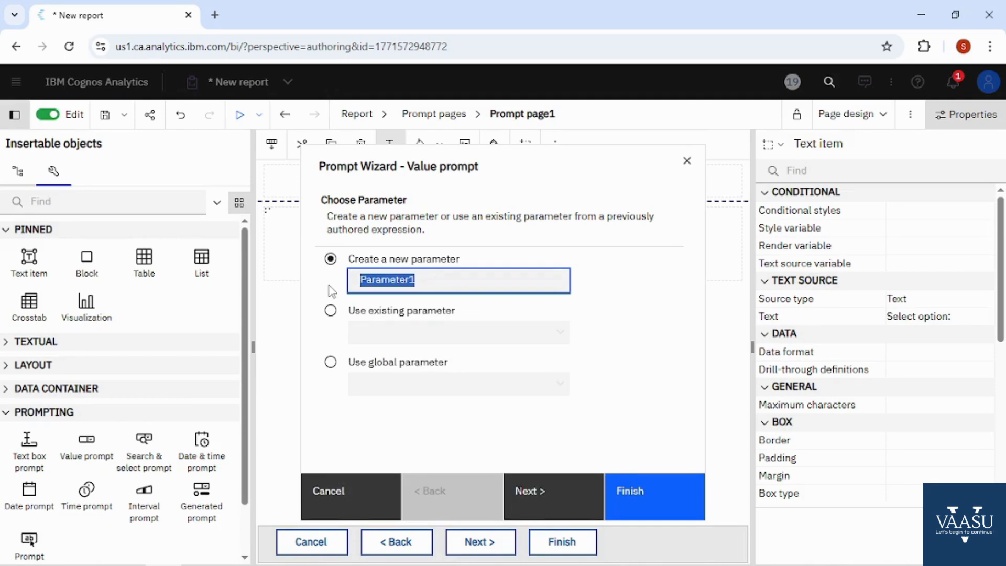
type("p_")
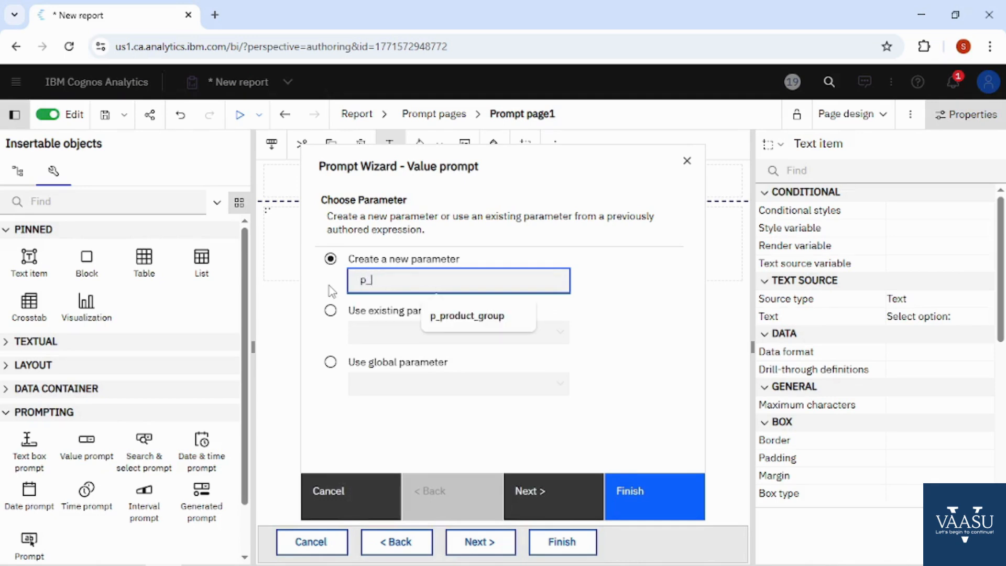
type("select")
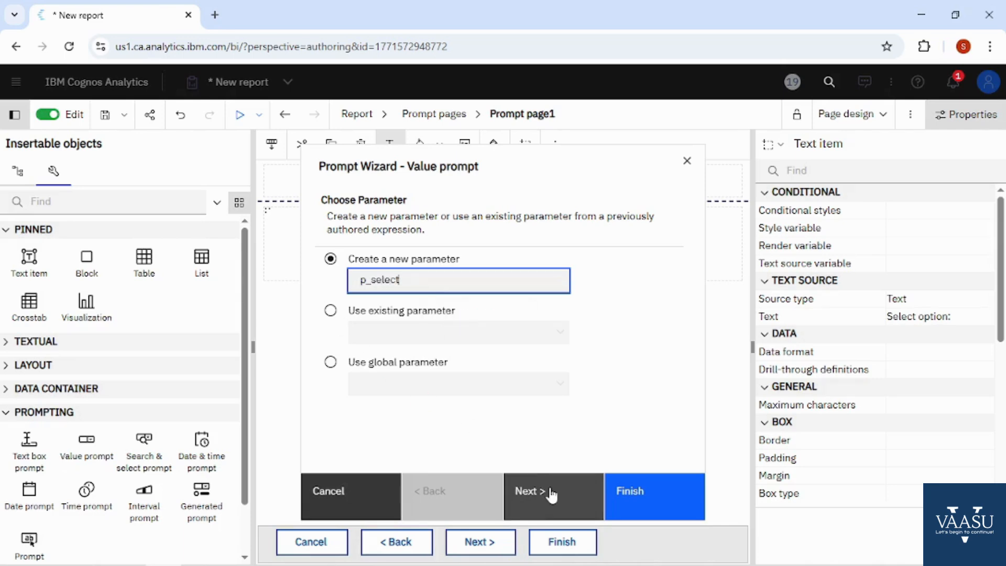
left_click(643, 496)
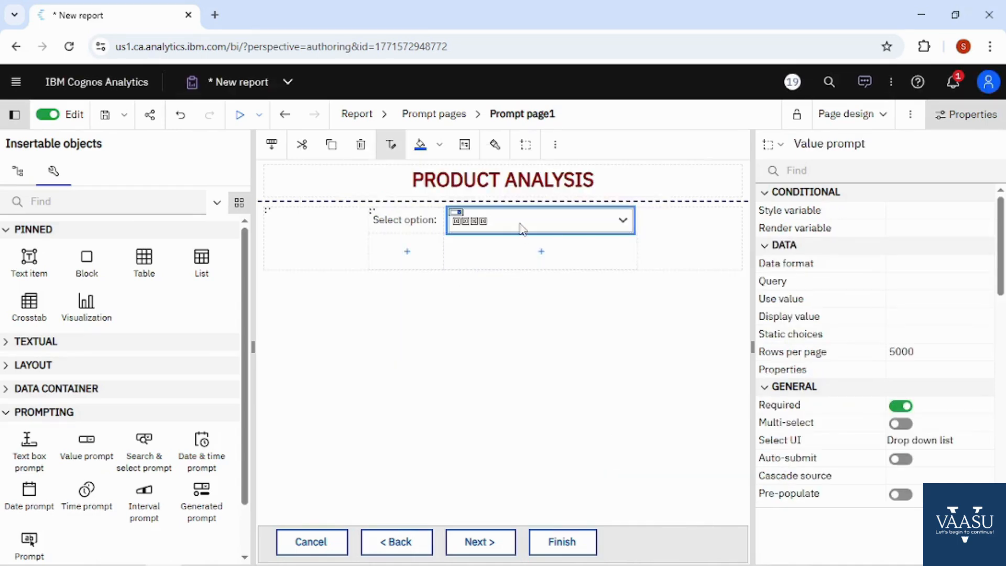
Add a string variable to the report's variables and start its expression with "case" and "when" on separate lines.
left_click(367, 119)
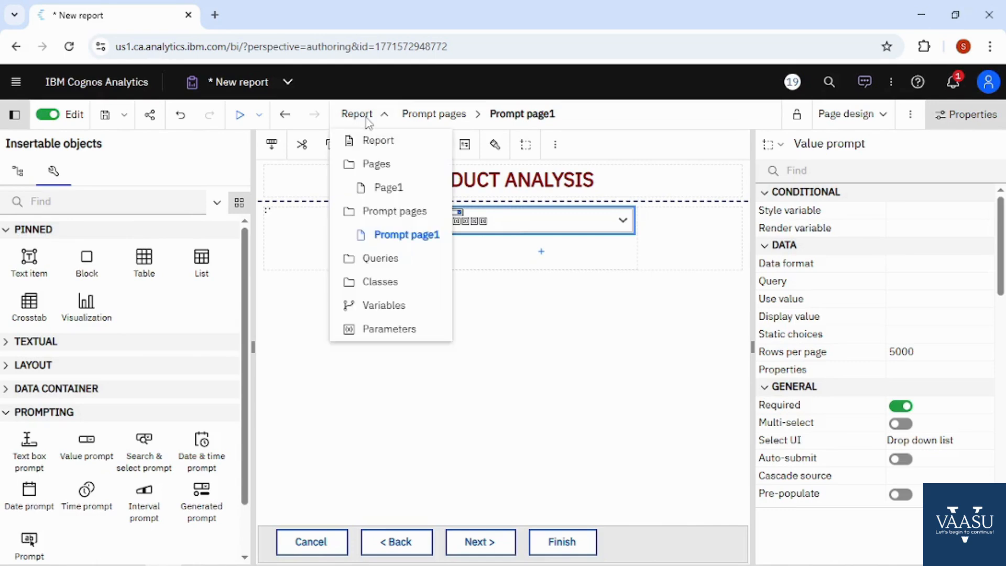
left_click(396, 310)
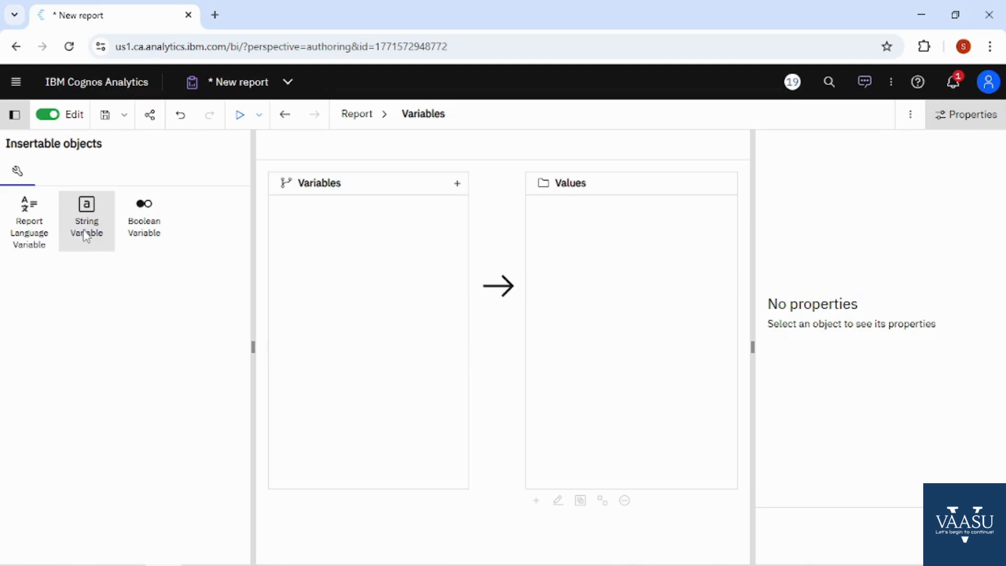
left_click_drag(87, 235, 343, 275)
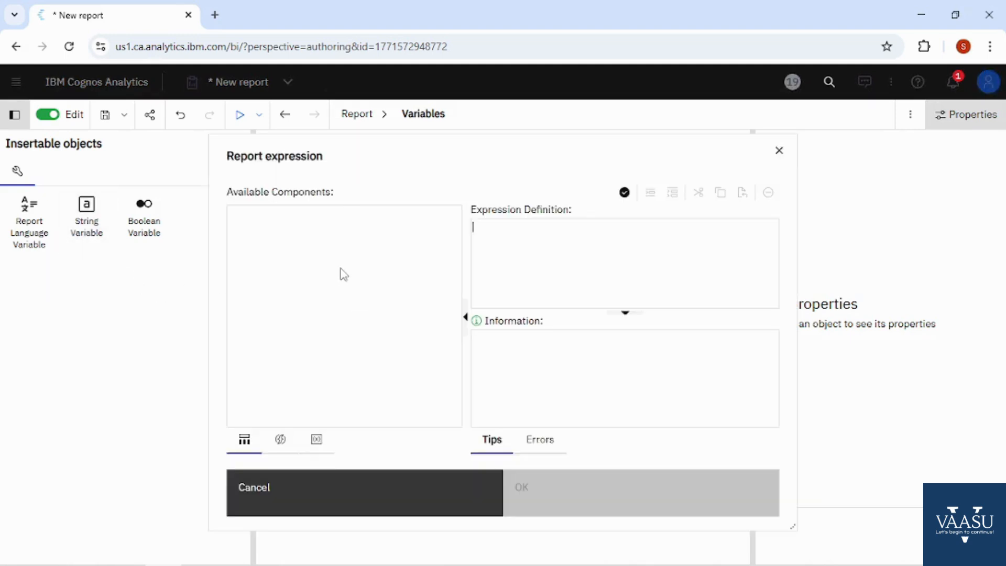
left_click(511, 256)
type("case")
key("Return")
type("w")
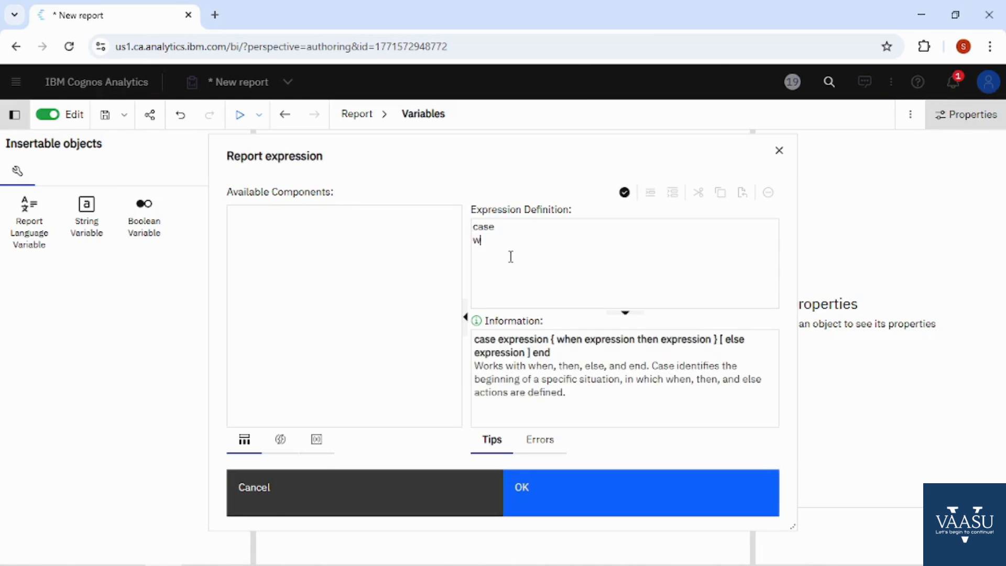
type("hen")
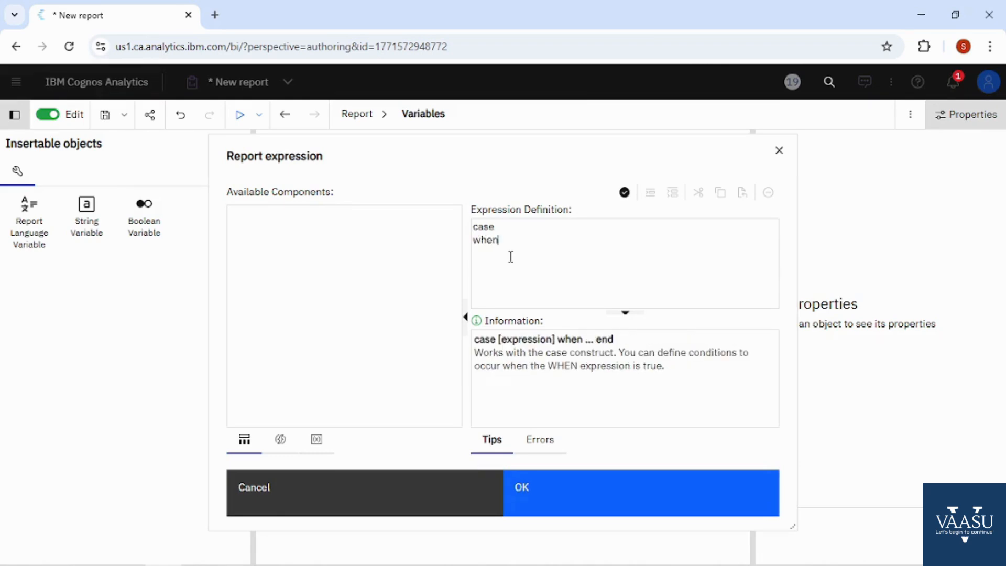
Complete the first condition as when ParamDisplayValue('p_select')='list' then 'list', inserting the p_select parameter from the available components.
left_click(292, 446)
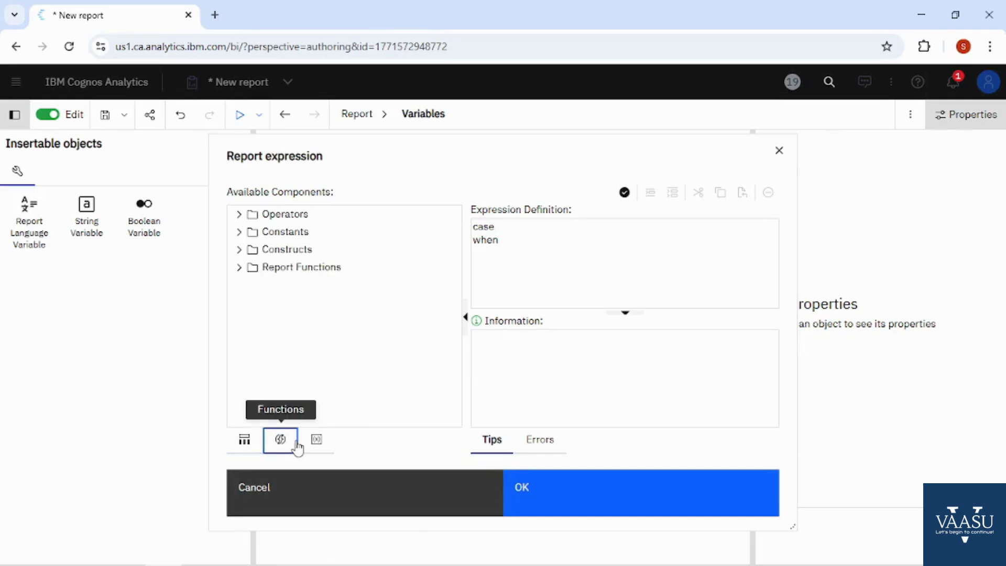
left_click(309, 443)
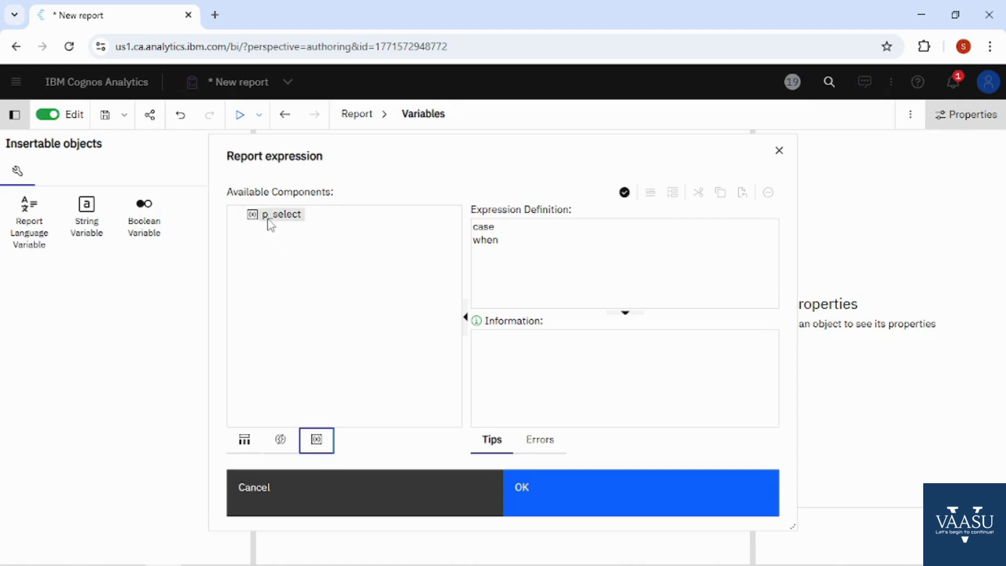
left_click_drag(270, 224, 519, 254)
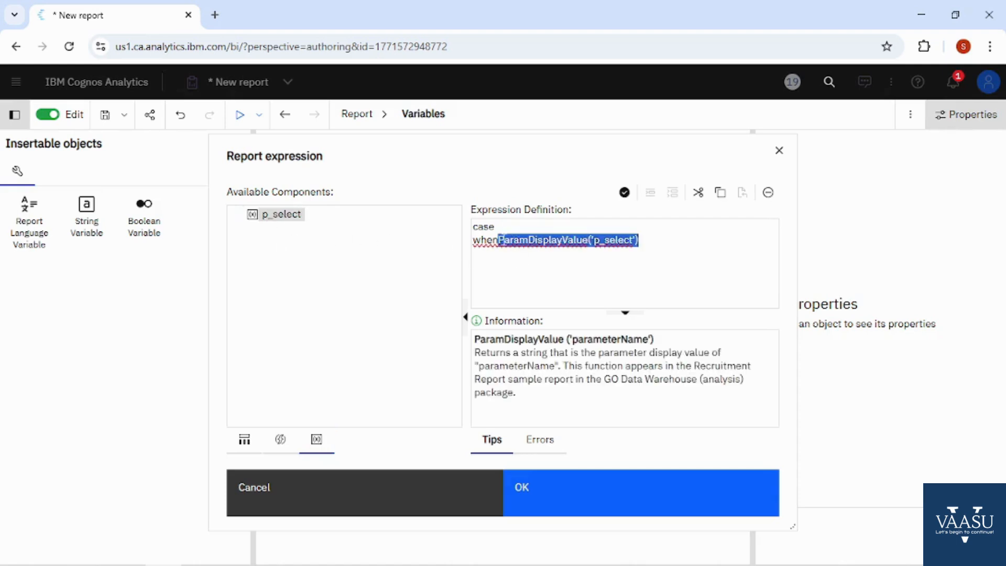
left_click(499, 241)
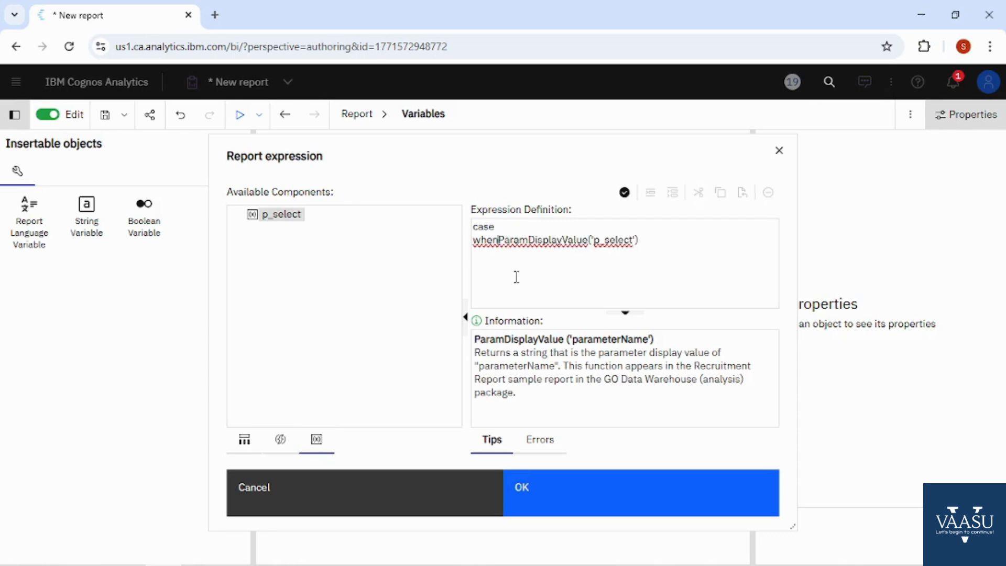
left_click(662, 247)
type("=")
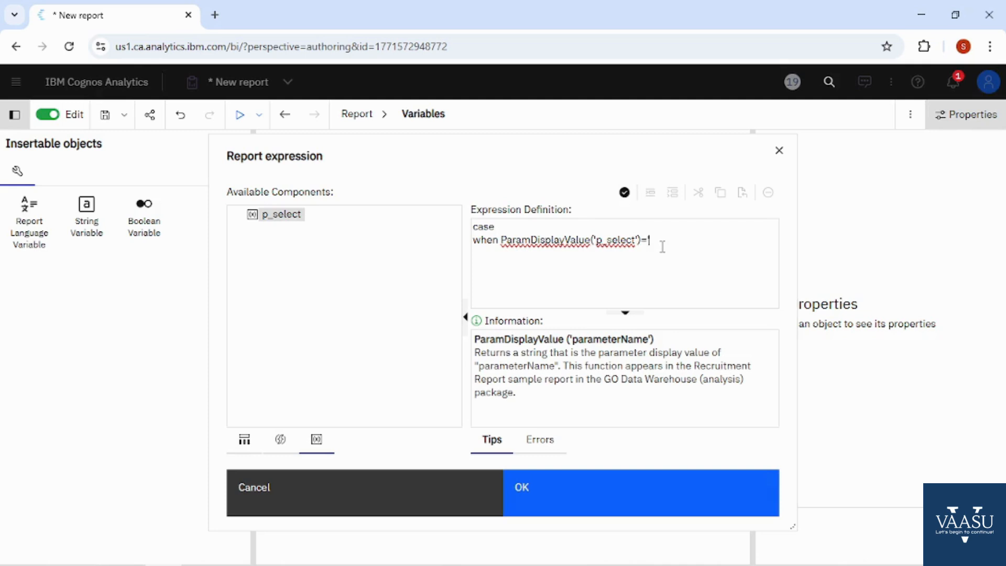
type("'list' then '")
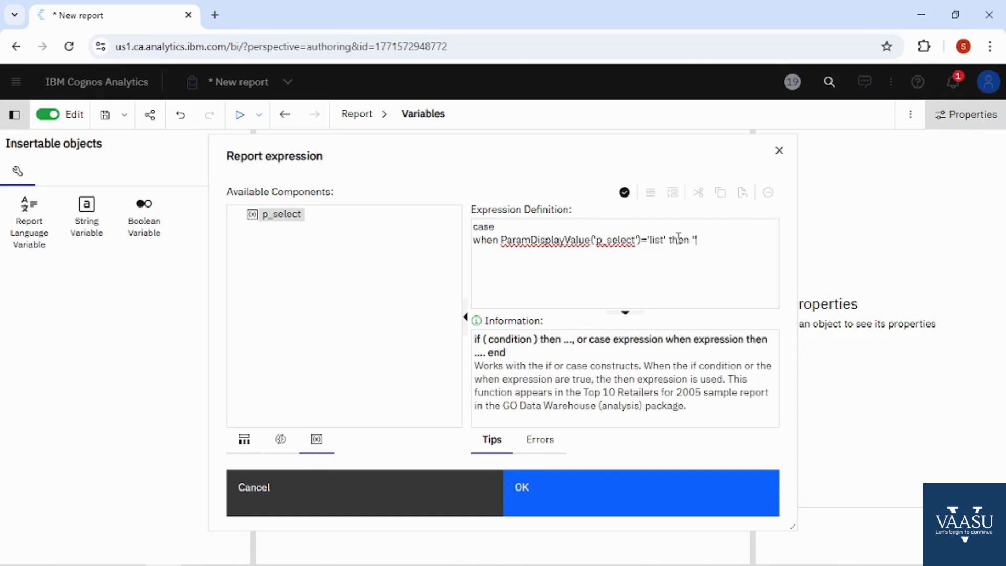
type("list")
Duplicate the when line twice below the first condition and close the case expression with "end".
left_click_drag(734, 240, 471, 244)
key("ctrl+c")
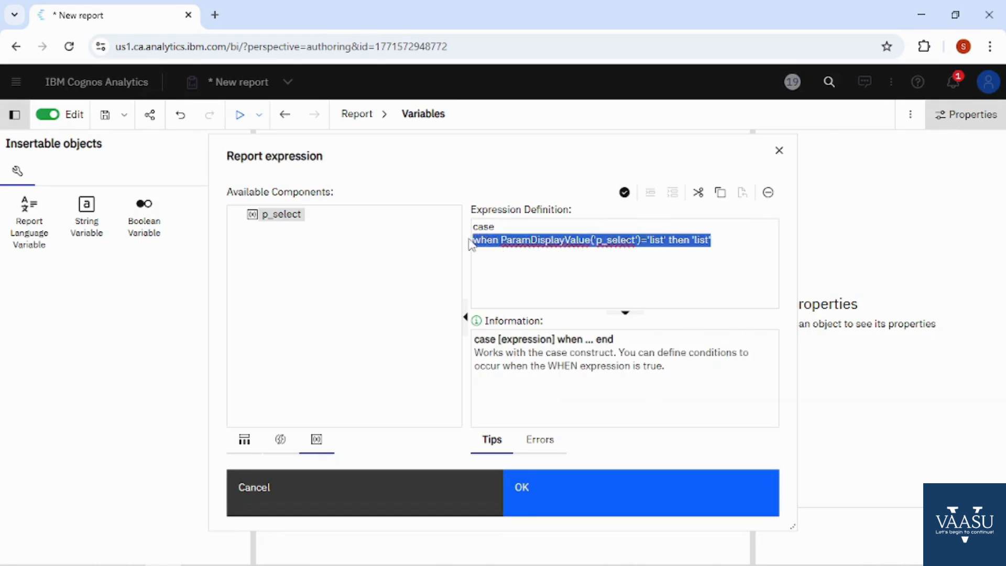
left_click(498, 259)
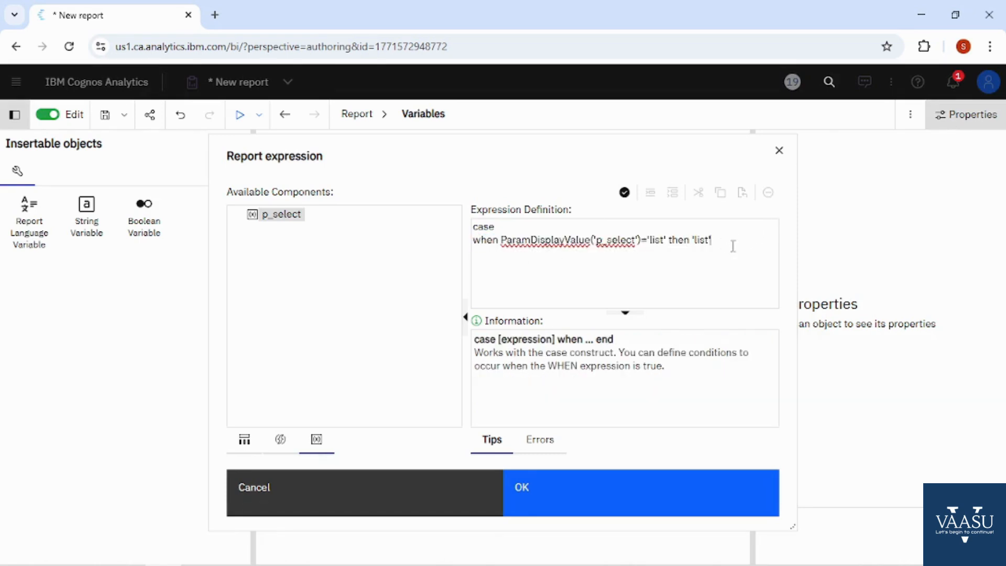
key("ctrl+v")
key("Return")
key("ctrl+v")
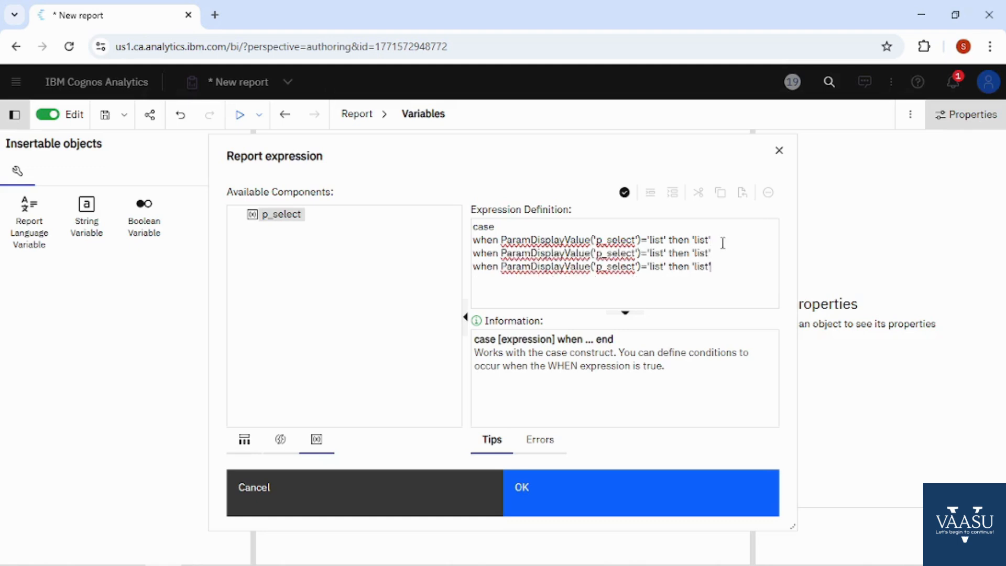
key("Return")
type("end")
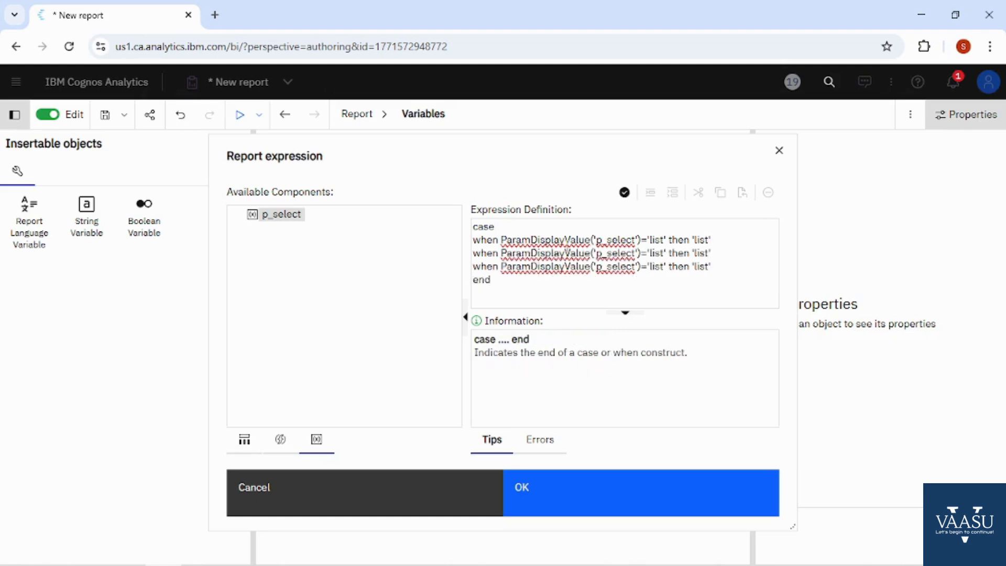
Replace 'list' with 'crosstab' in both the comparison and the result of the second when line.
left_click(665, 255)
key("BackSpace")
key("BackSpace")
key("BackSpace")
key("BackSpace")
type("crosstab")
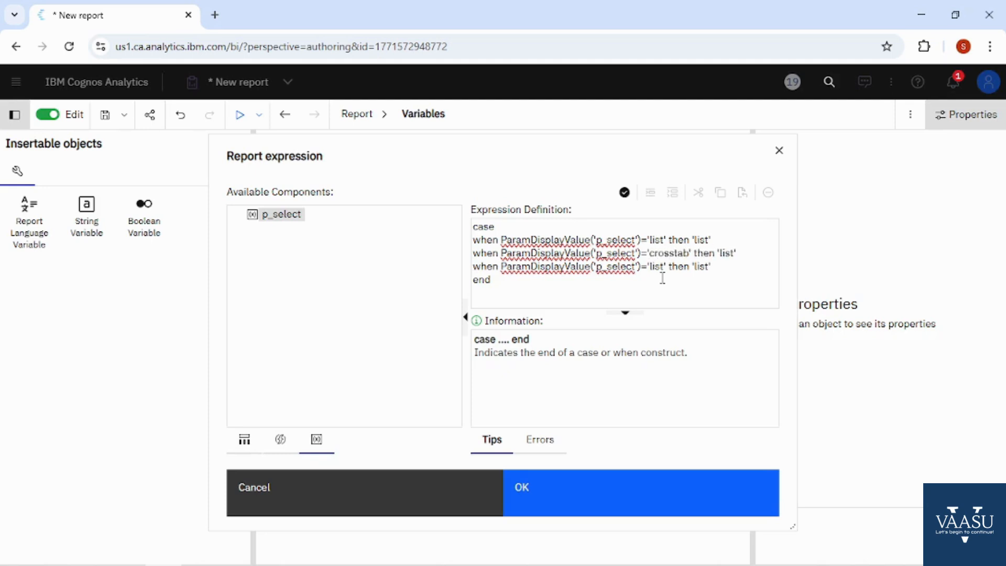
key("shift+Left")
key("shift+Left")
key("shift+Left")
key("shift+Left")
key("shift+Left")
key("shift+Left")
key("shift+Left")
key("shift+Left")
key("ctrl+c")
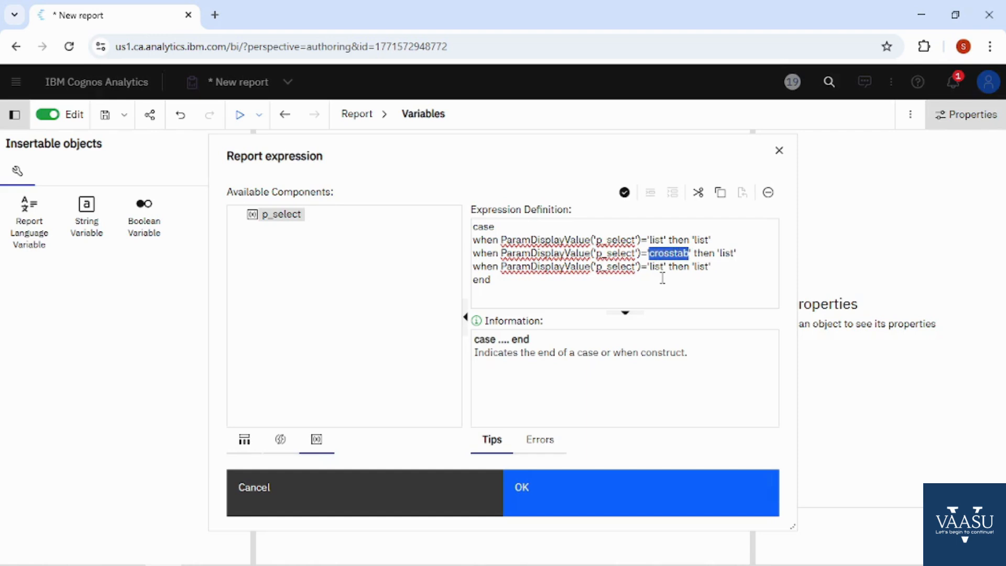
key("Right")
key("Right")
key("Right")
key("Right")
key("Right")
key("Right")
key("Right")
key("Right")
key("Right")
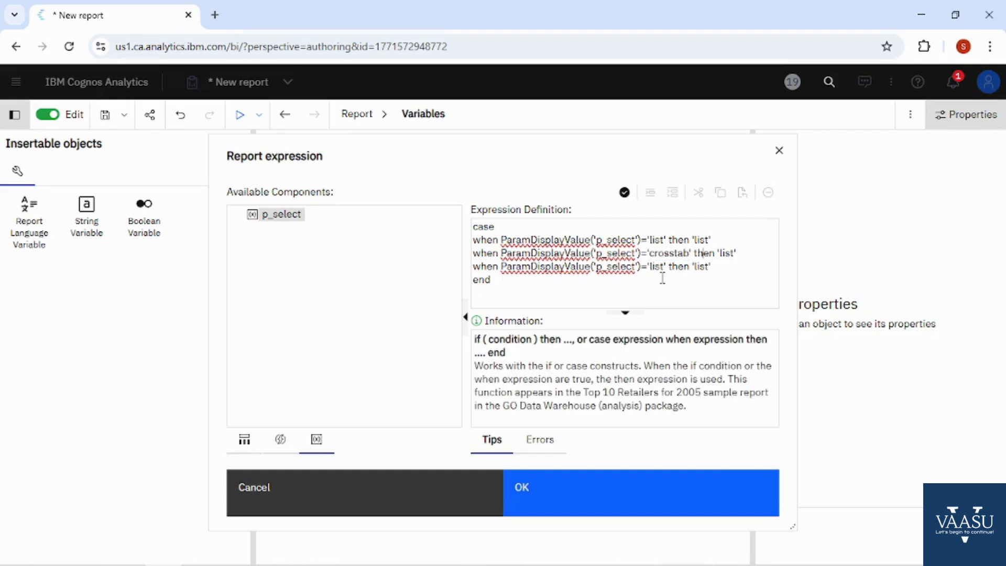
key("shift+Right")
key("shift+Right")
key("shift+Right")
key("shift+Right")
key("ctrl+v")
Replace both 'list' values in the third when line with 'chart', then validate and accept the variable's expression.
key("BackSpace")
key("BackSpace")
key("BackSpace")
key("BackSpace")
type("chart")
key("Left")
key("Left")
key("Left")
key("Left")
key("Left")
key("Left")
key("Left")
key("Left")
key("Left")
key("Left")
key("BackSpace")
key("BackSpace")
key("BackSpace")
key("BackSpace")
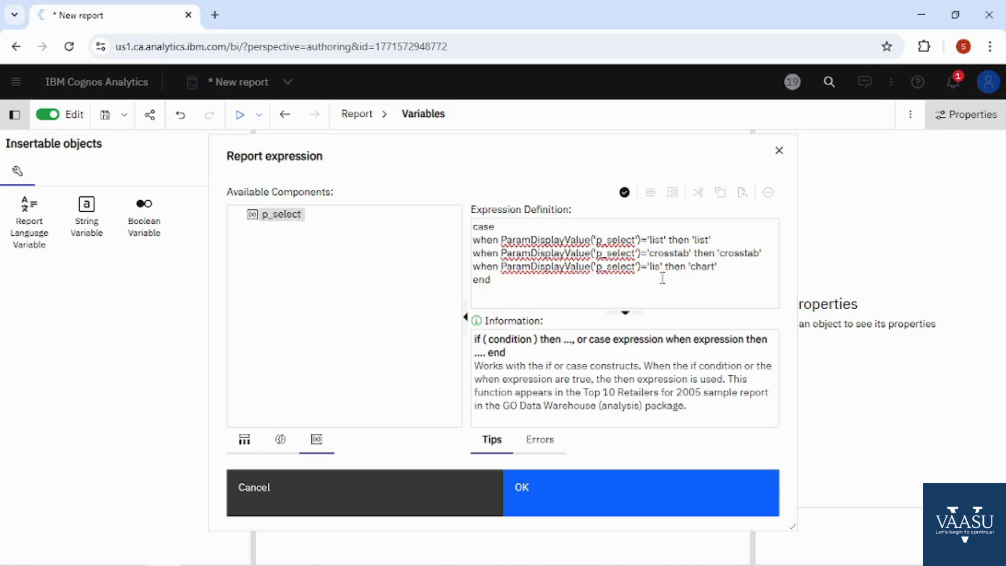
type("chart")
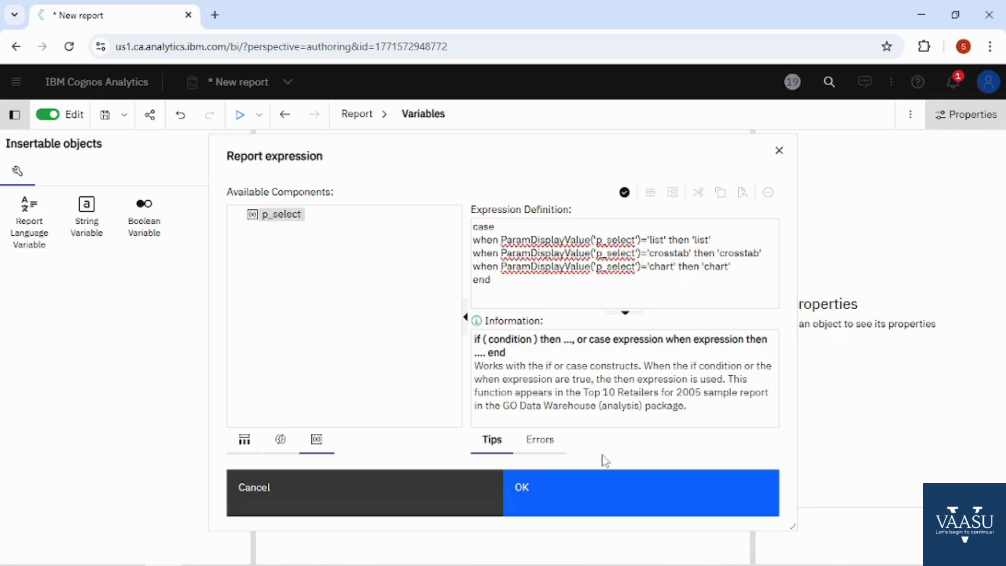
left_click(624, 192)
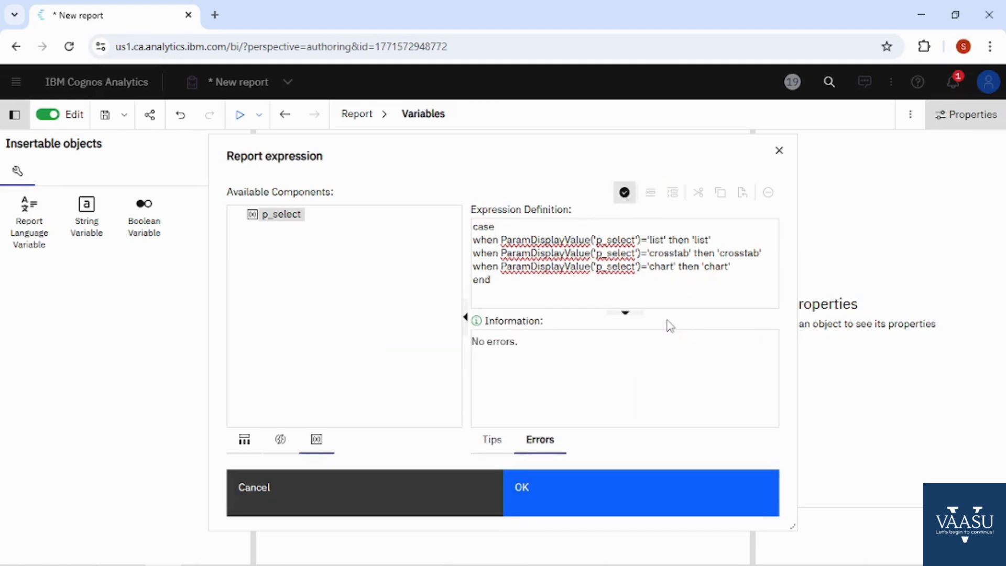
left_click(583, 488)
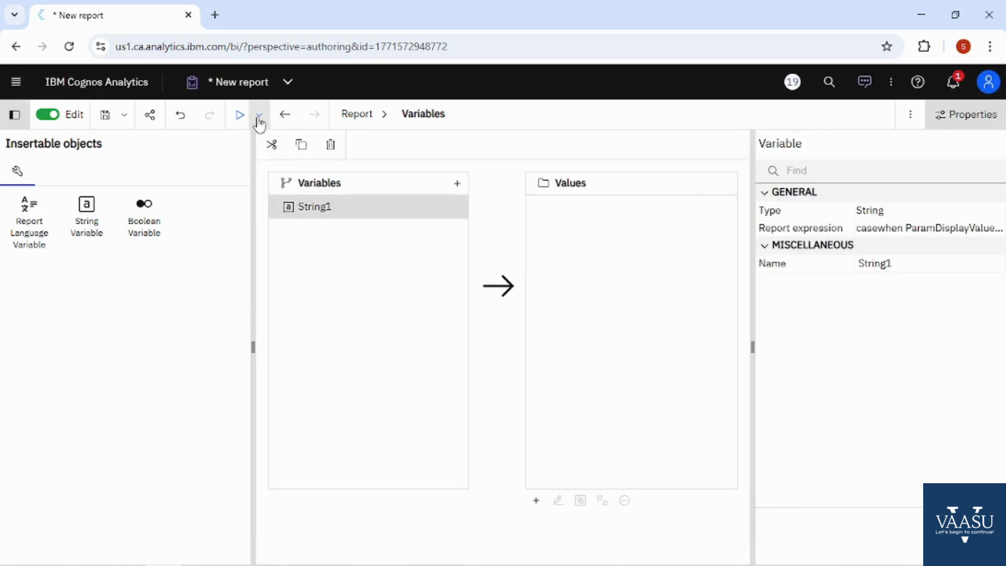
Return to Prompt page1 and open the static choices of the value prompt beside "Select option:".
left_click(360, 117)
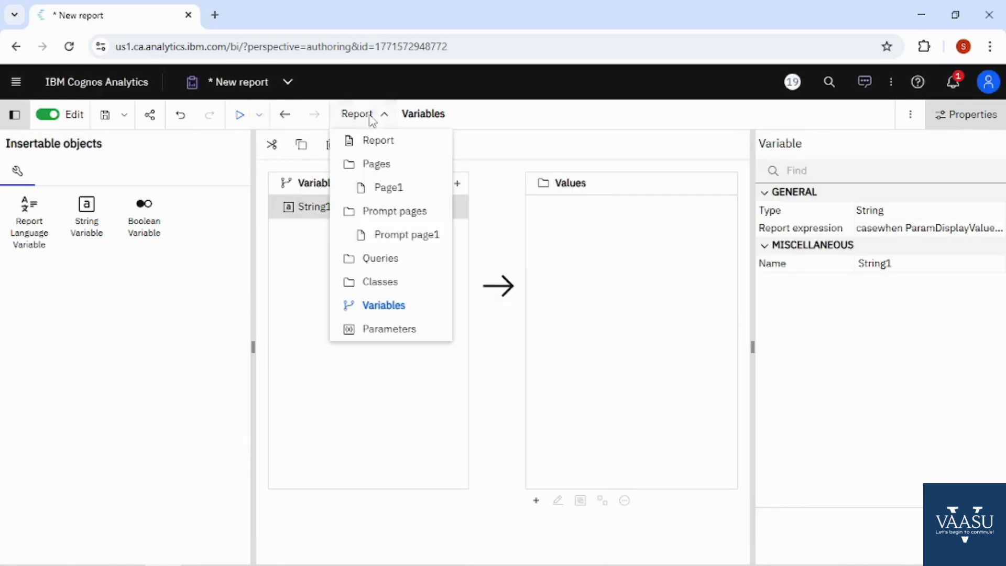
left_click(396, 237)
left_click(481, 227)
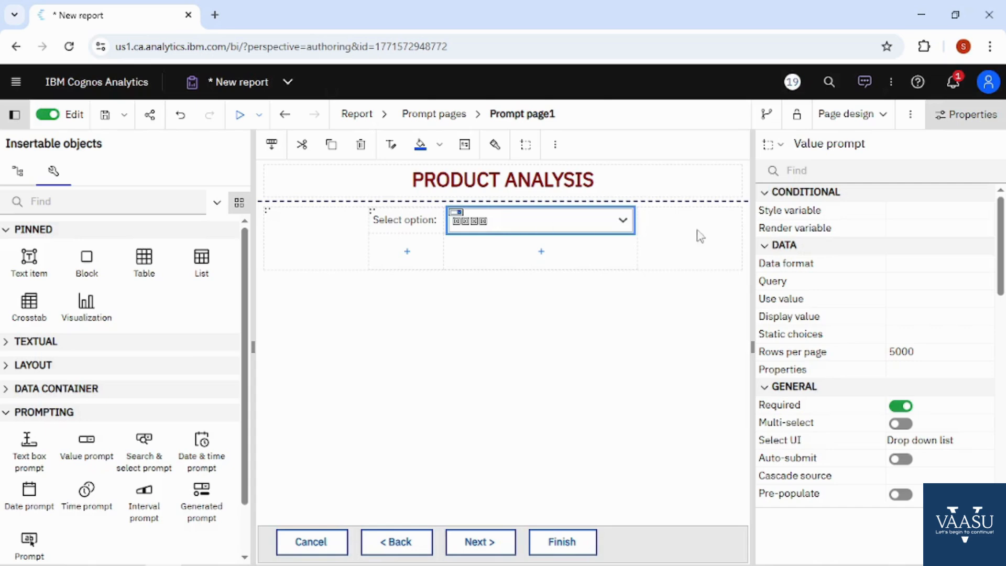
left_click(942, 344)
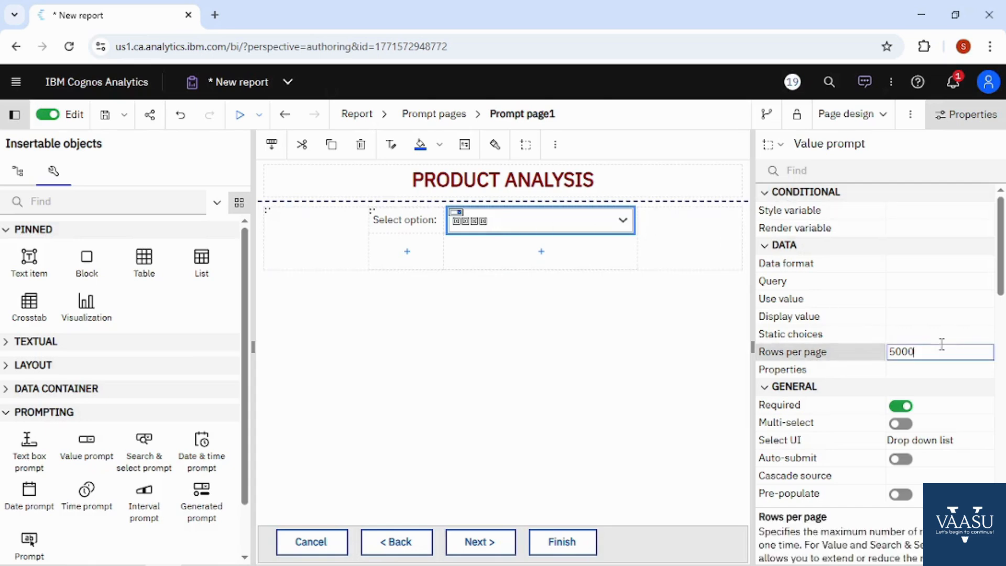
left_click(977, 338)
left_click(983, 335)
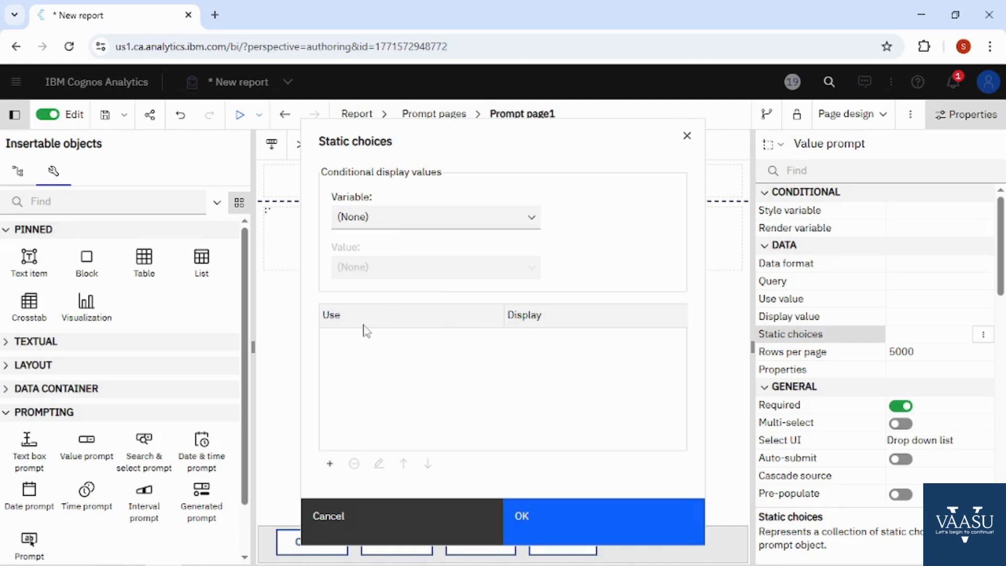
Add a static choice with "list" as both its use and display value.
left_click(330, 464)
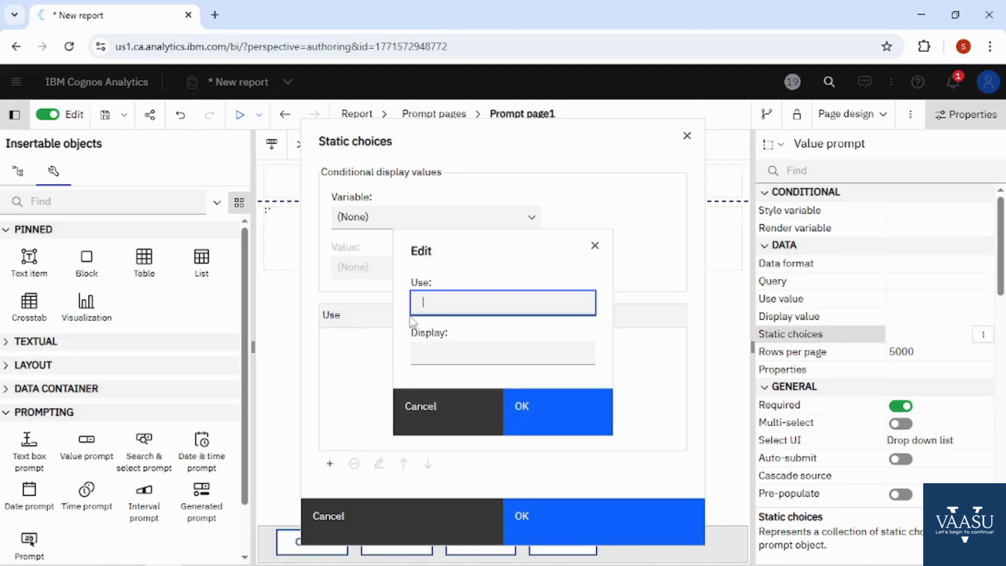
type("list")
key("ctrl+a")
key("ctrl+c")
key("Tab")
key("ctrl+v")
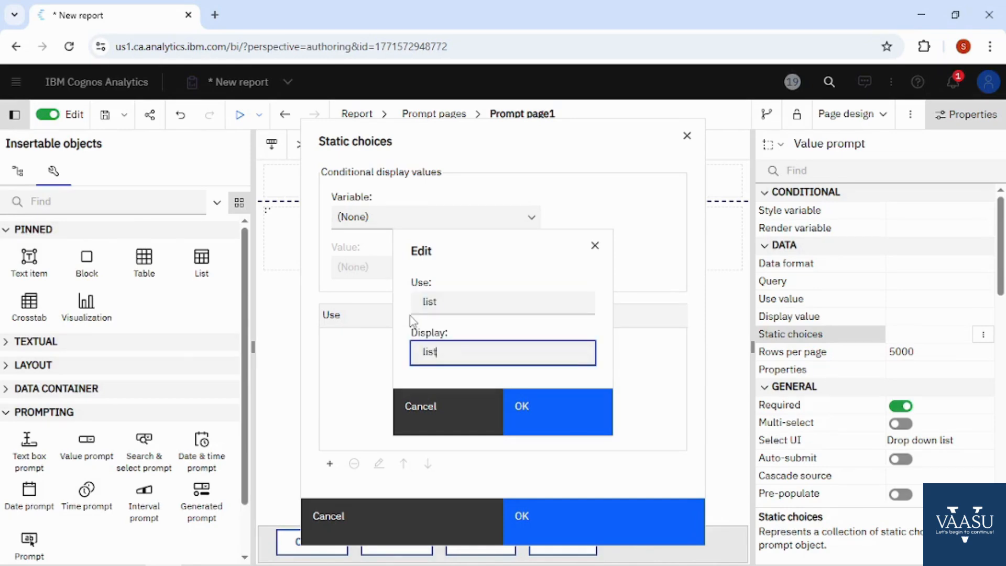
left_click(564, 420)
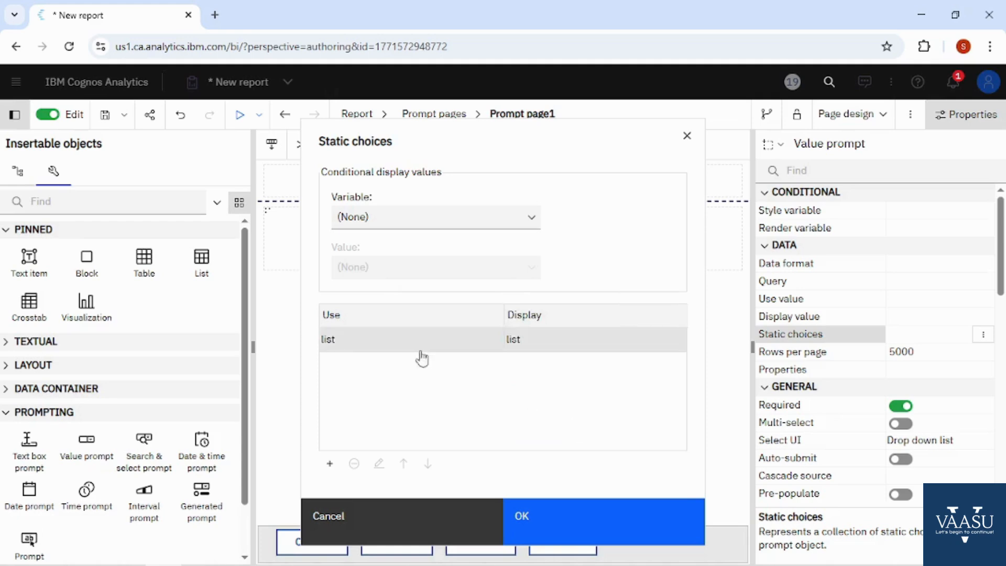
Add a second static choice with "crosstab" as both its use and display value.
left_click(329, 464)
type("crosstab")
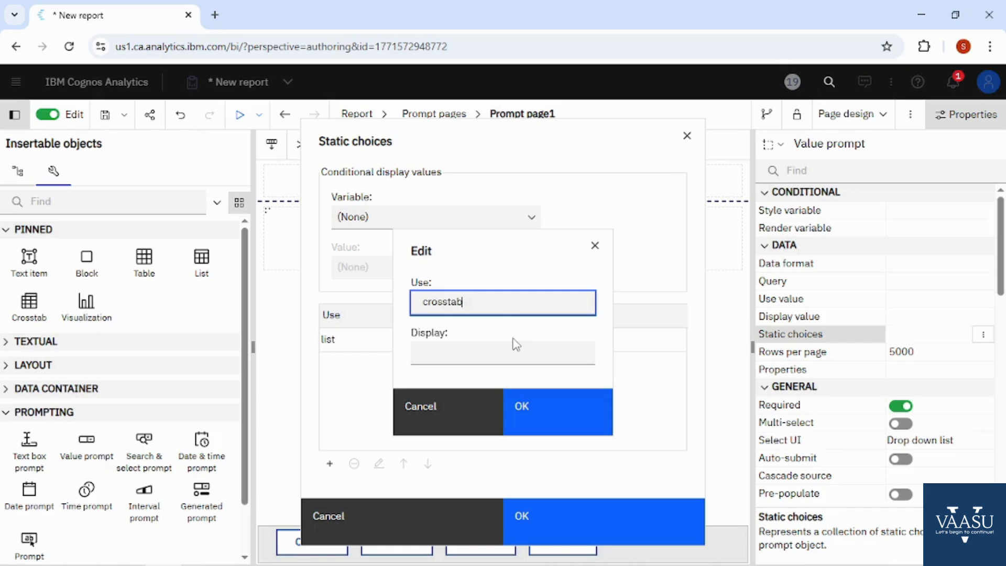
key("ctrl+a")
key("ctrl+c")
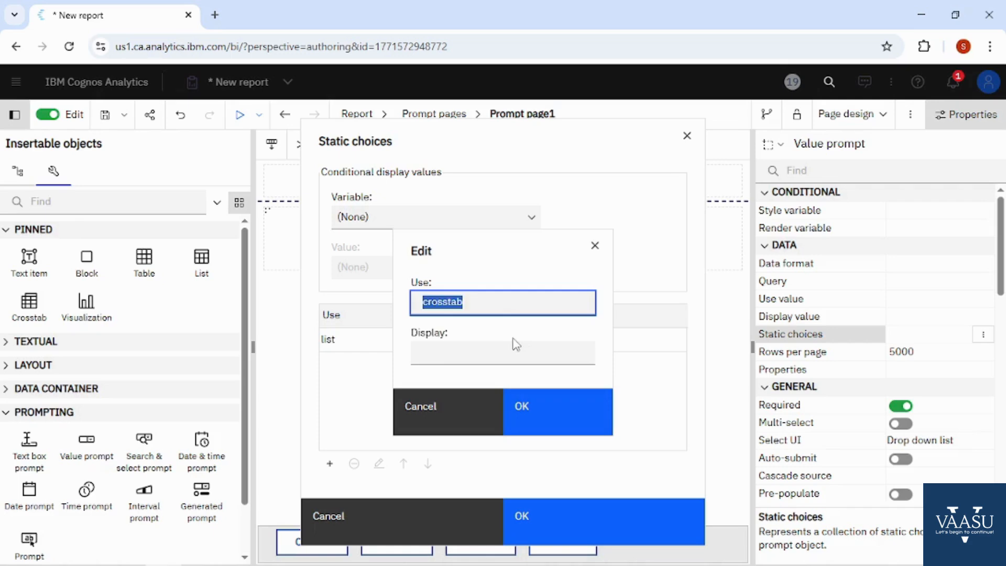
left_click(522, 351)
key("ctrl+v")
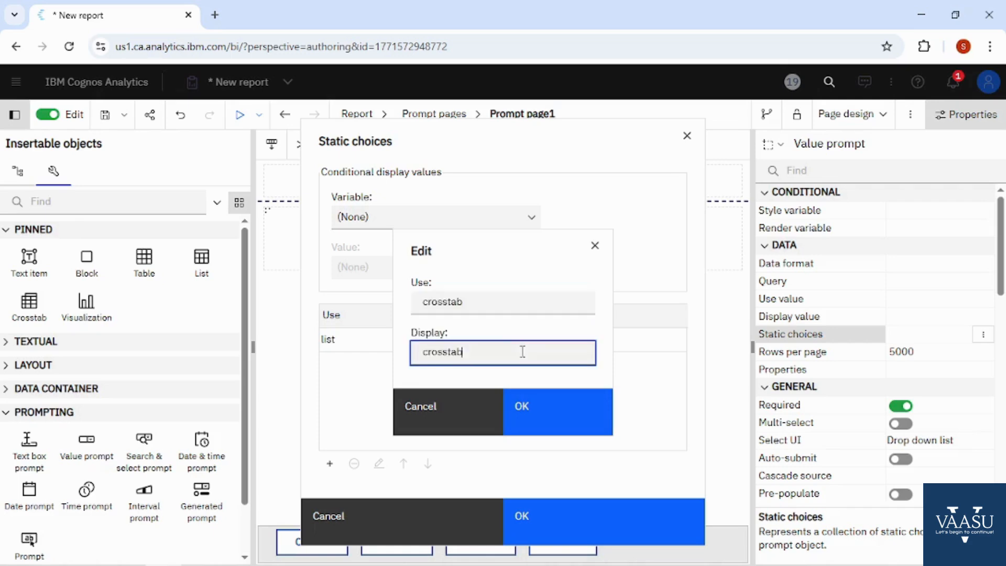
left_click(546, 409)
Add a third static choice with "chart" as both use and display value, and accept the static choices.
left_click(329, 463)
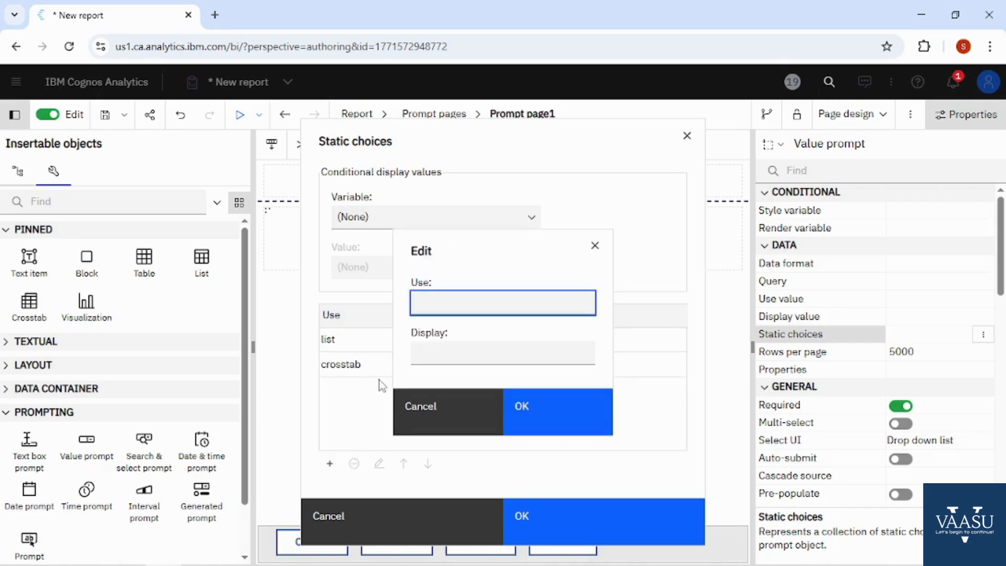
type("chart")
key("ctrl+a")
key("ctrl+c")
key("Tab")
key("ctrl+v")
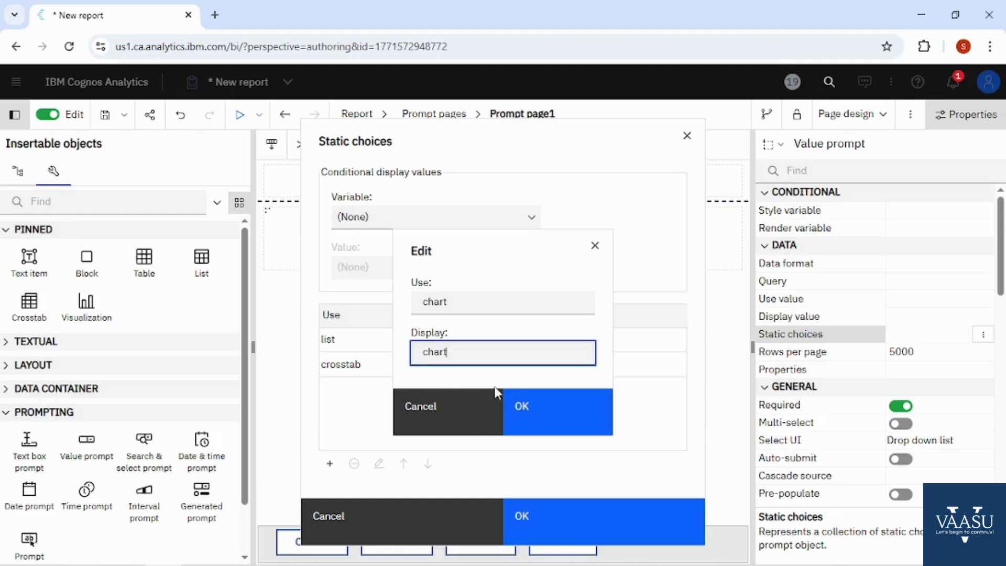
left_click(521, 407)
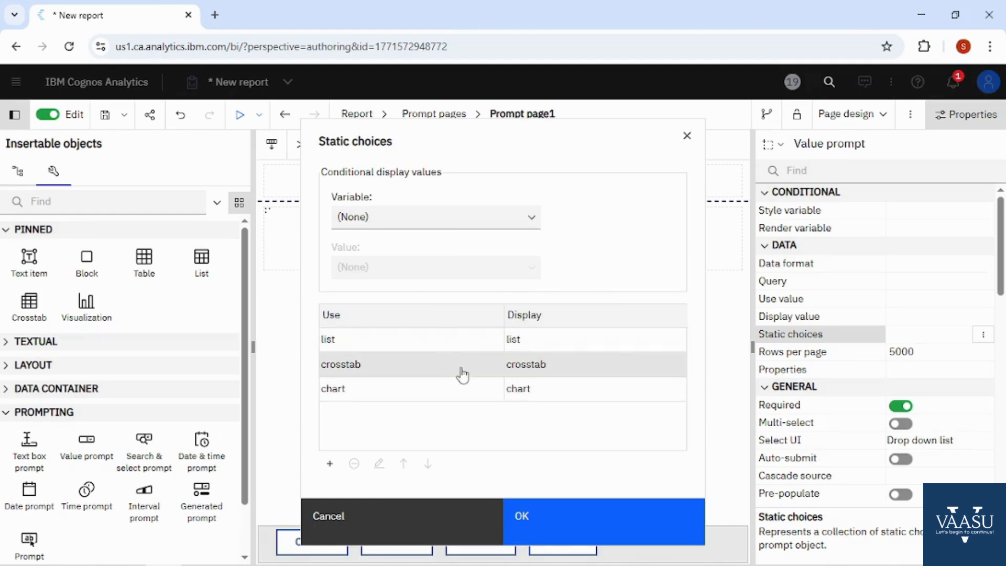
left_click(552, 533)
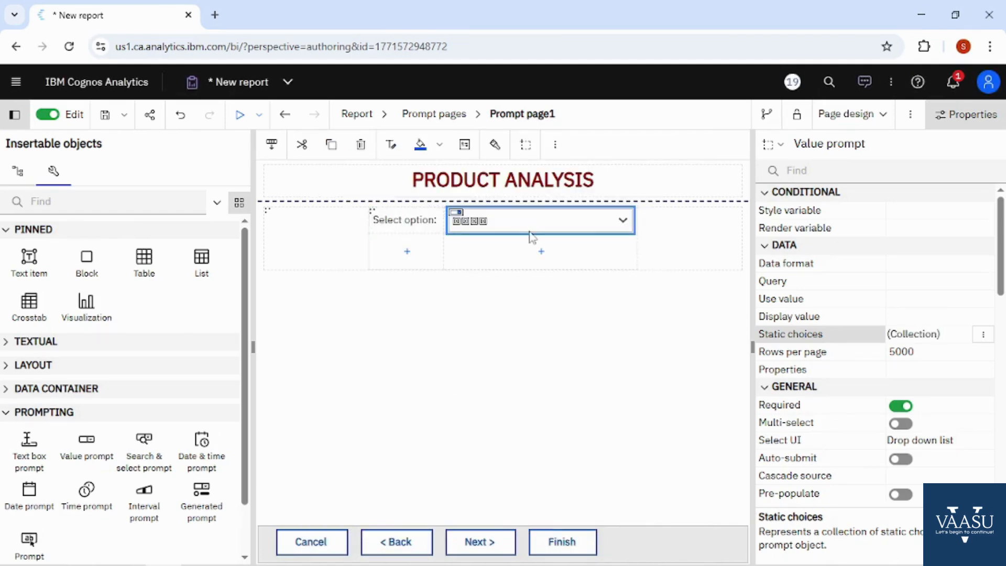
Return to the report's variables and add the value "list" to the String1 variable.
left_click(384, 114)
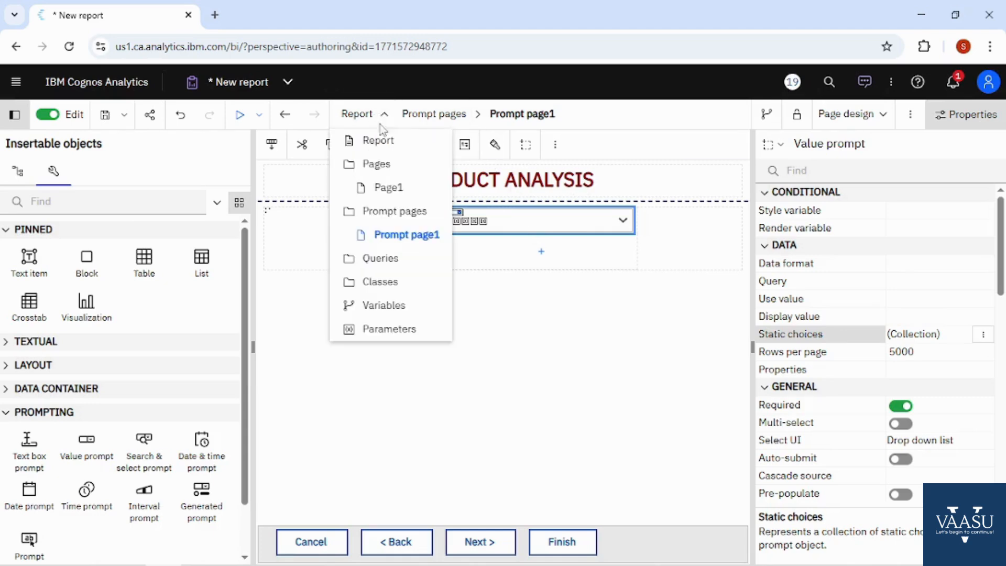
left_click(422, 199)
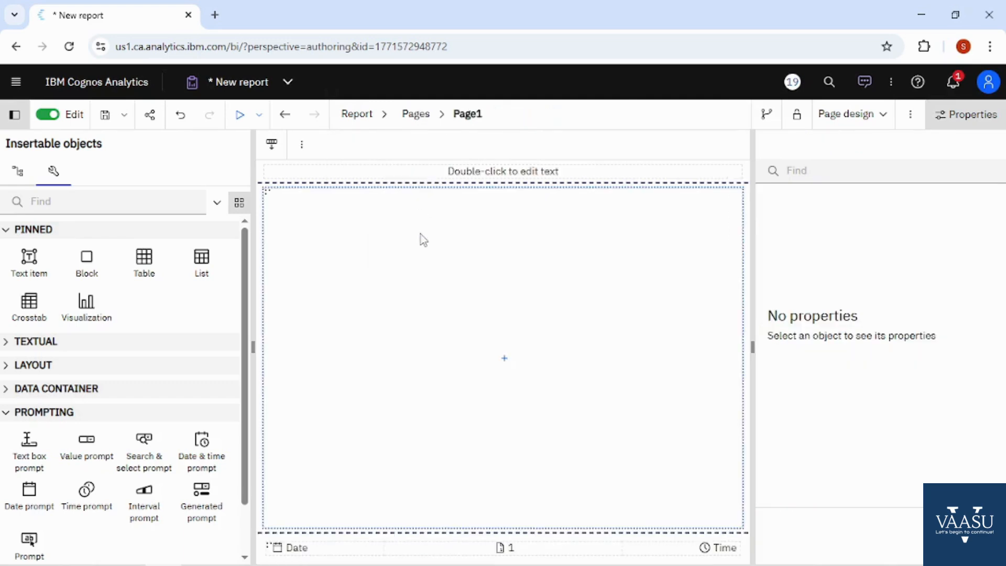
left_click(352, 116)
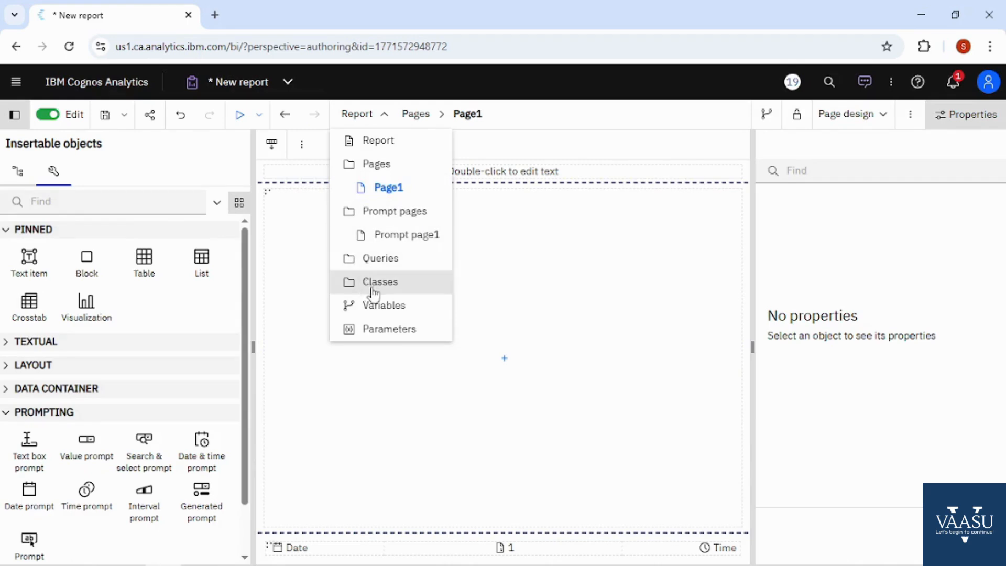
left_click(383, 306)
left_click(333, 214)
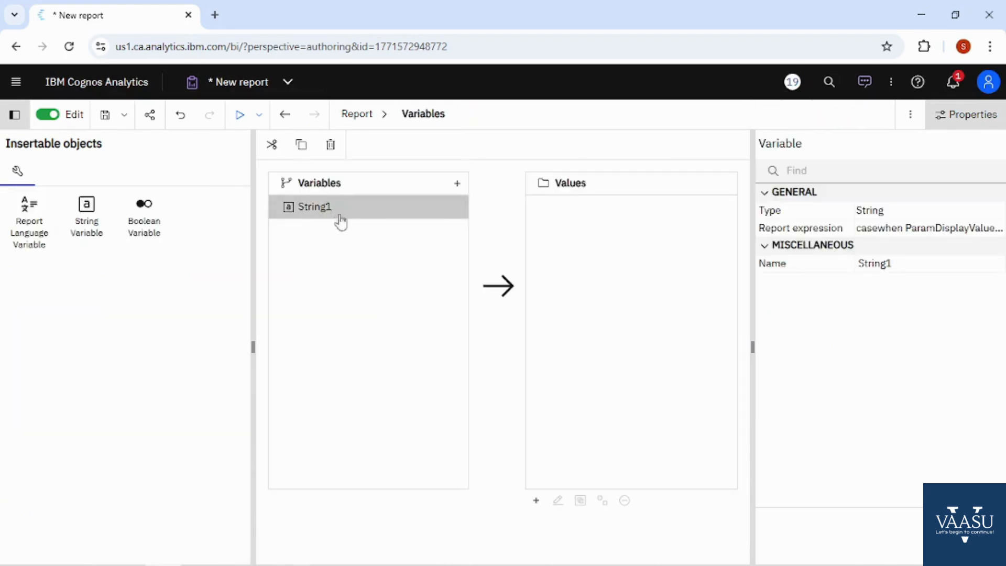
left_click(539, 499)
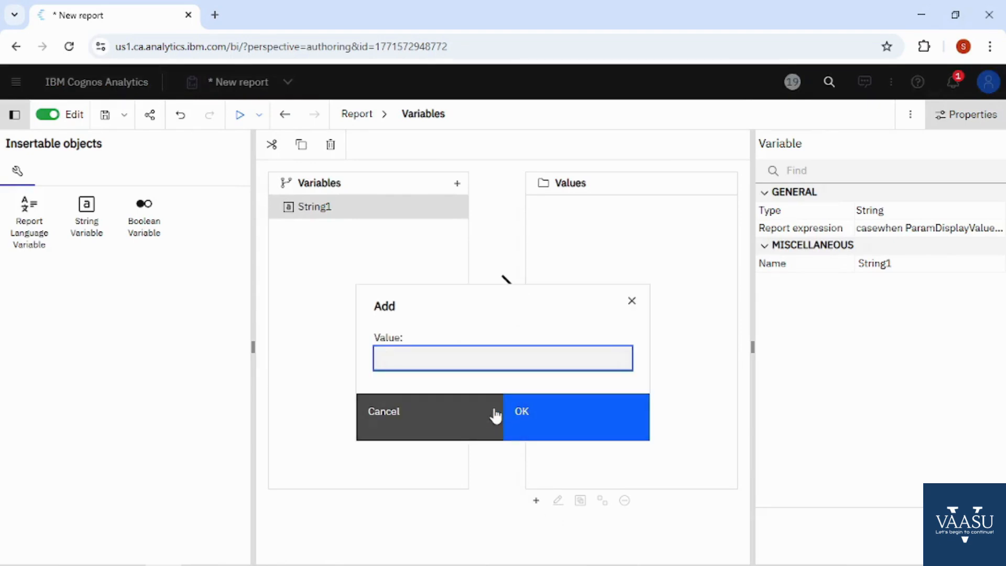
type("list")
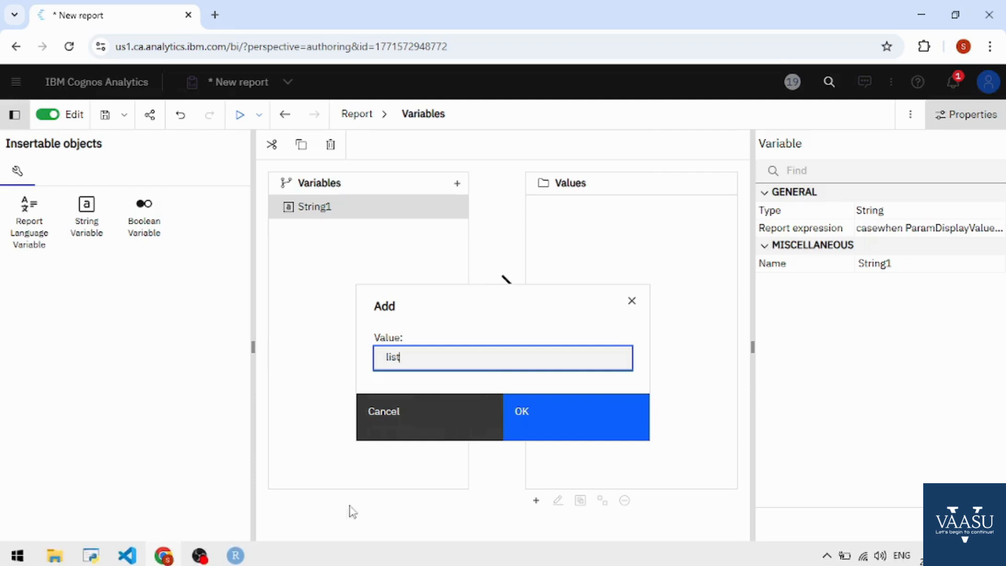
left_click(516, 427)
Add the values "crosstab" and "chart" to the String1 variable.
left_click(535, 502)
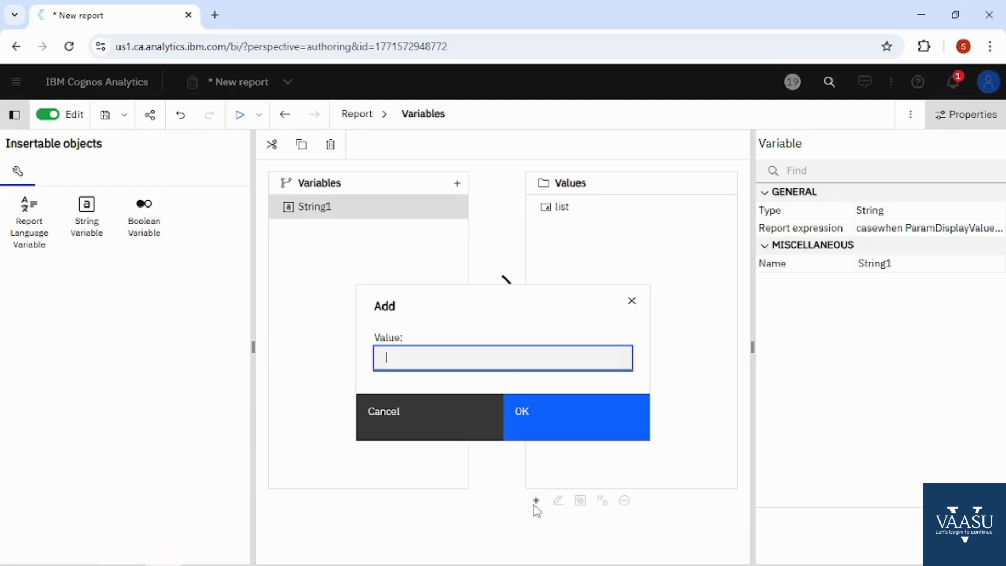
type("crosstab")
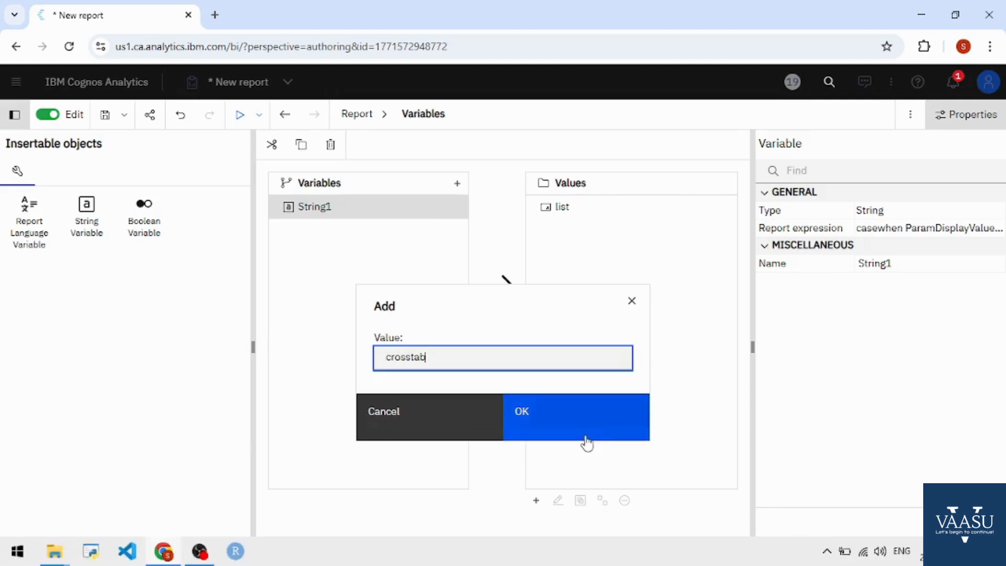
left_click(584, 438)
left_click(533, 501)
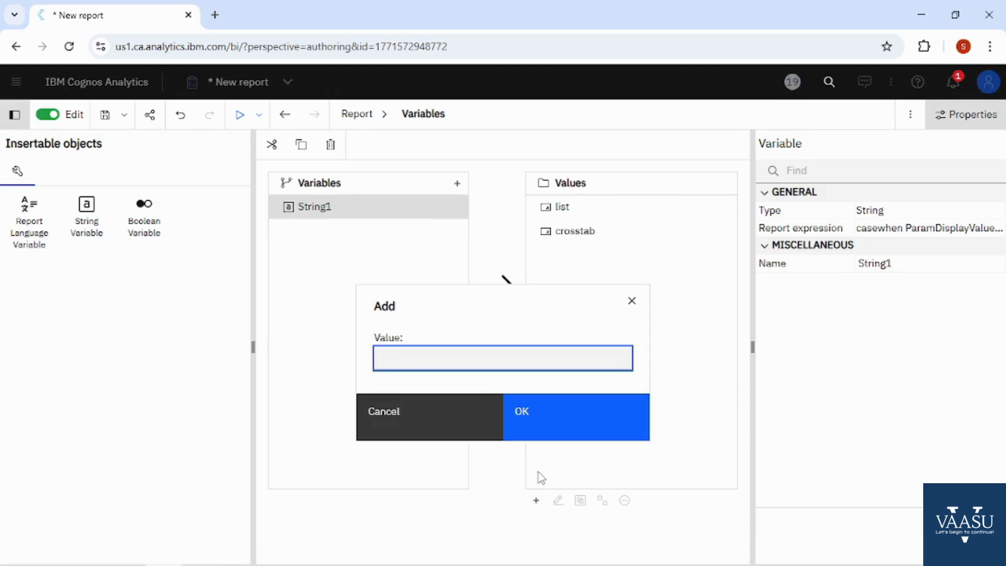
type("chart")
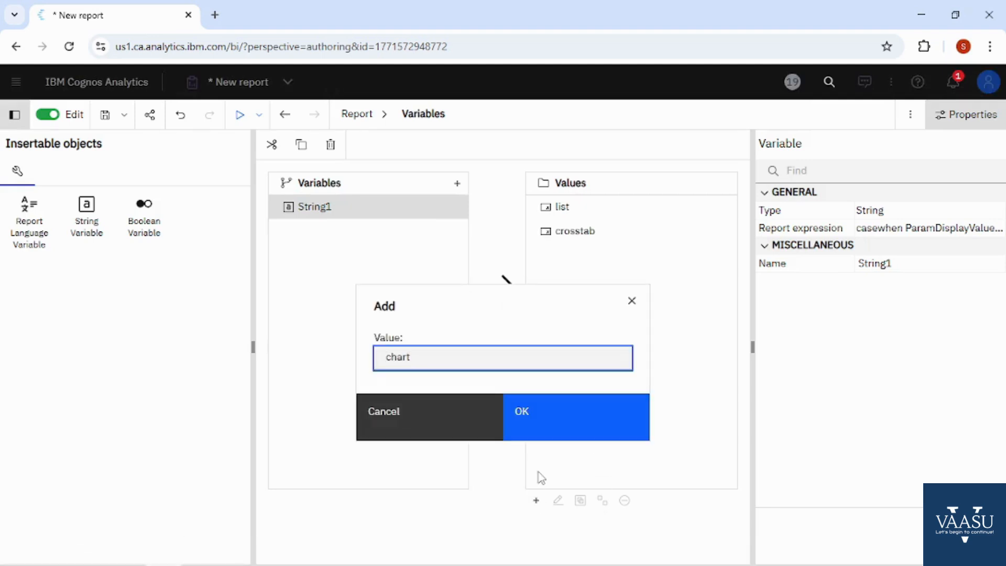
left_click(534, 429)
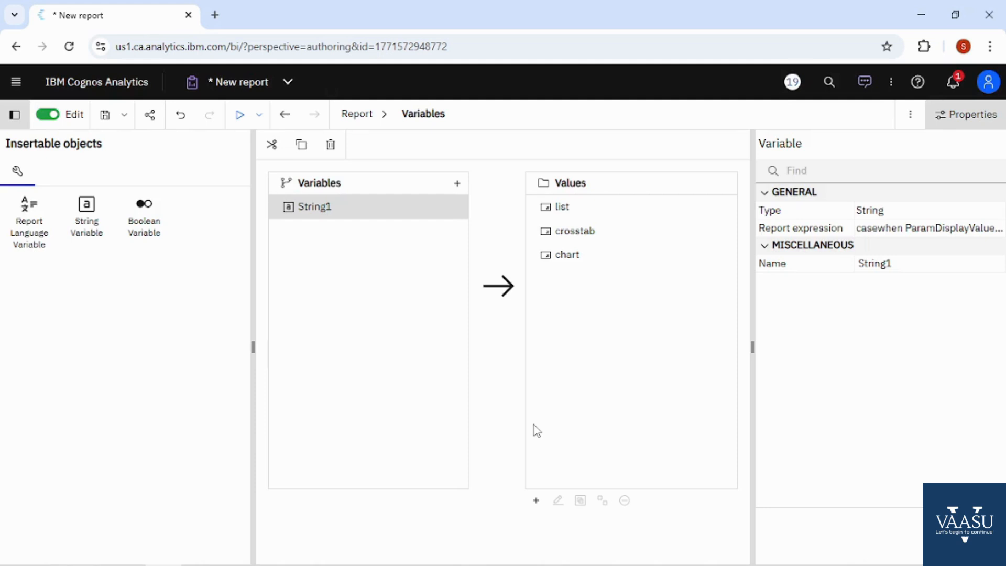
Open the report's pages overview and insert two more pages below Page1.
left_click(354, 116)
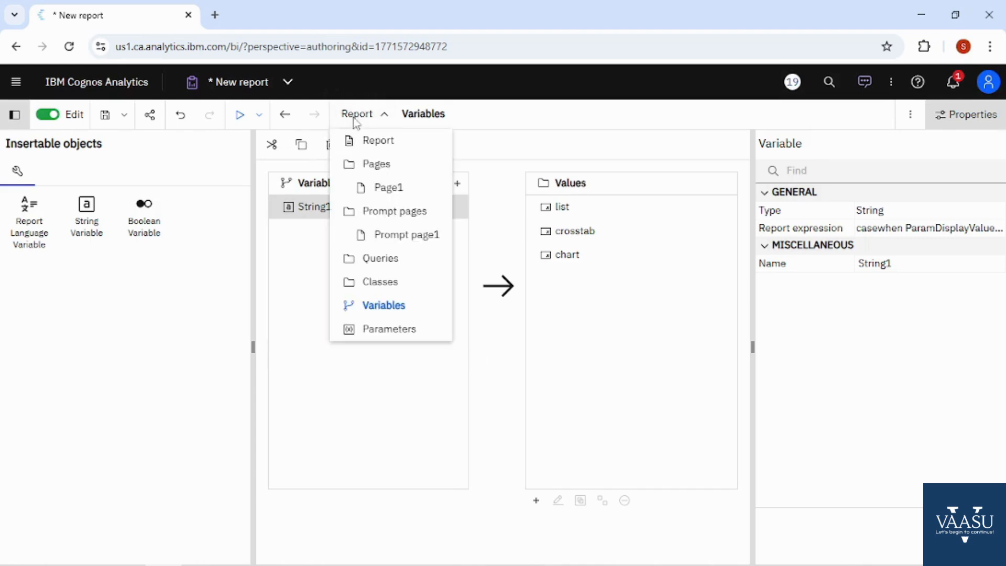
left_click(377, 164)
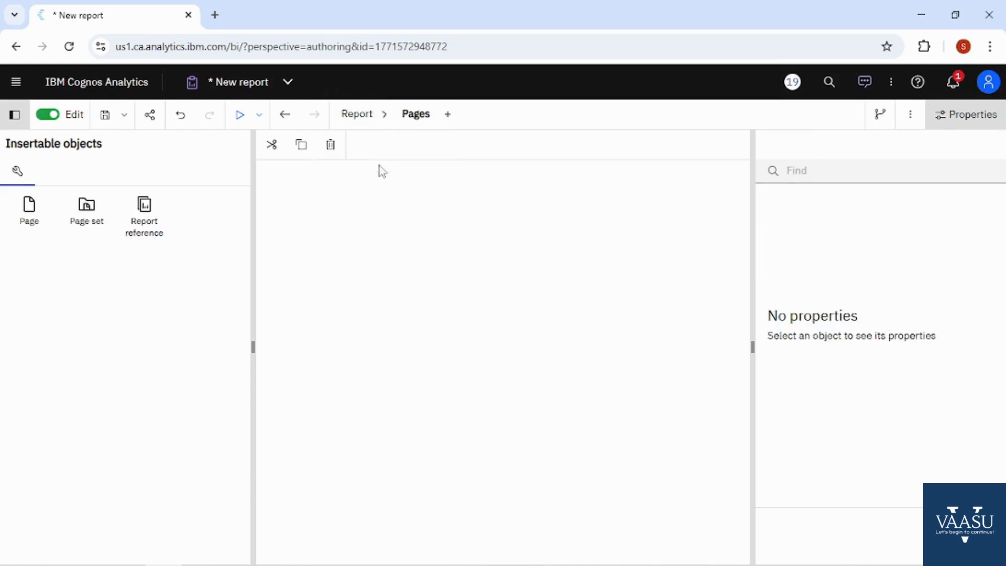
left_click(309, 178)
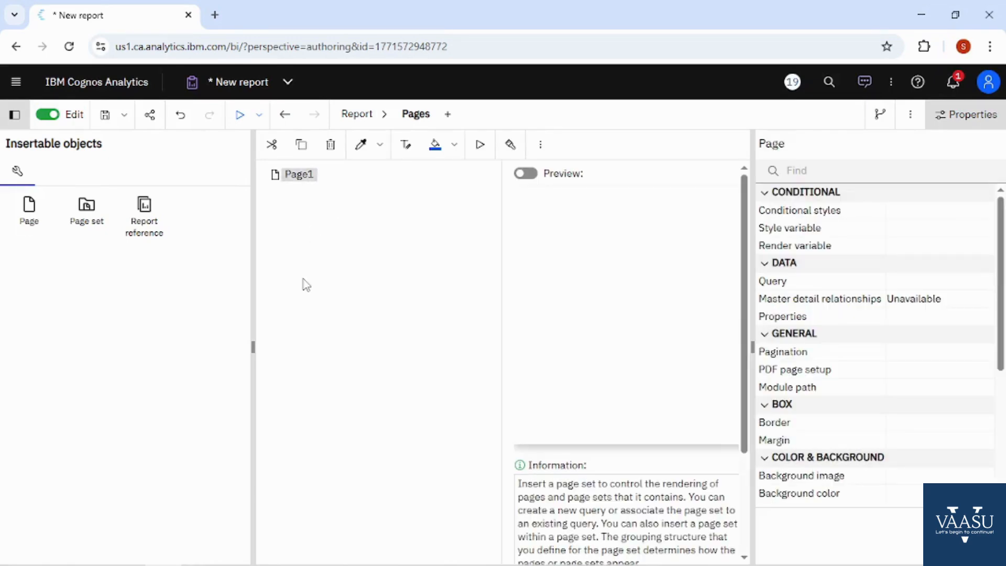
left_click_drag(29, 209, 335, 247)
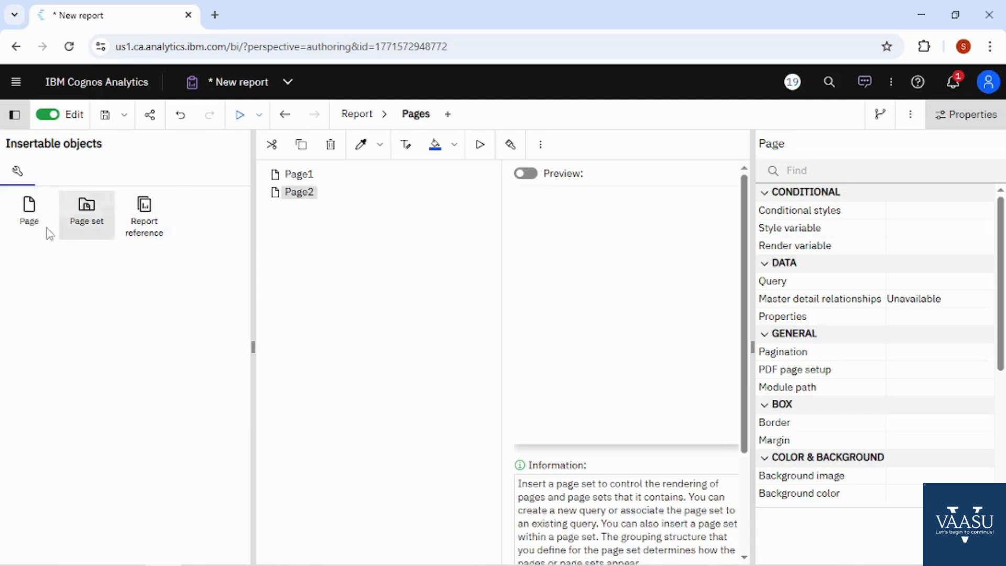
left_click_drag(49, 233, 328, 272)
Rename Page1 as "list".
left_click(302, 176)
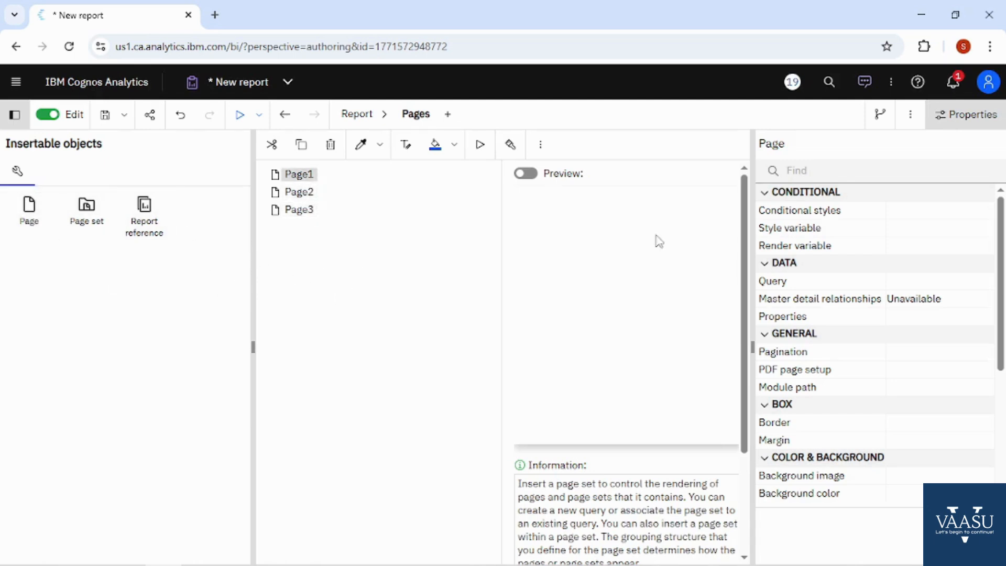
scroll(932, 415, "down", 5)
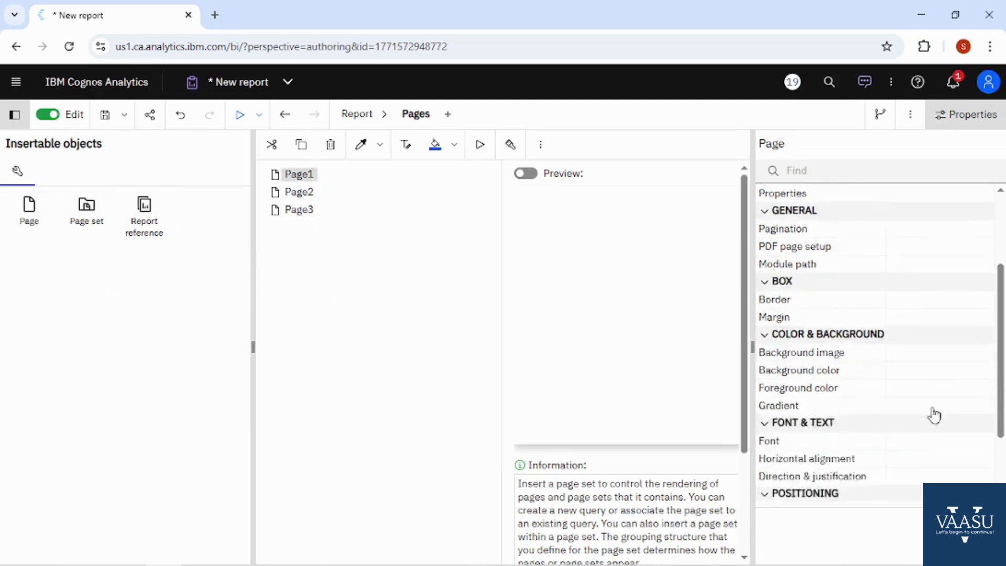
left_click(932, 462)
type("list")
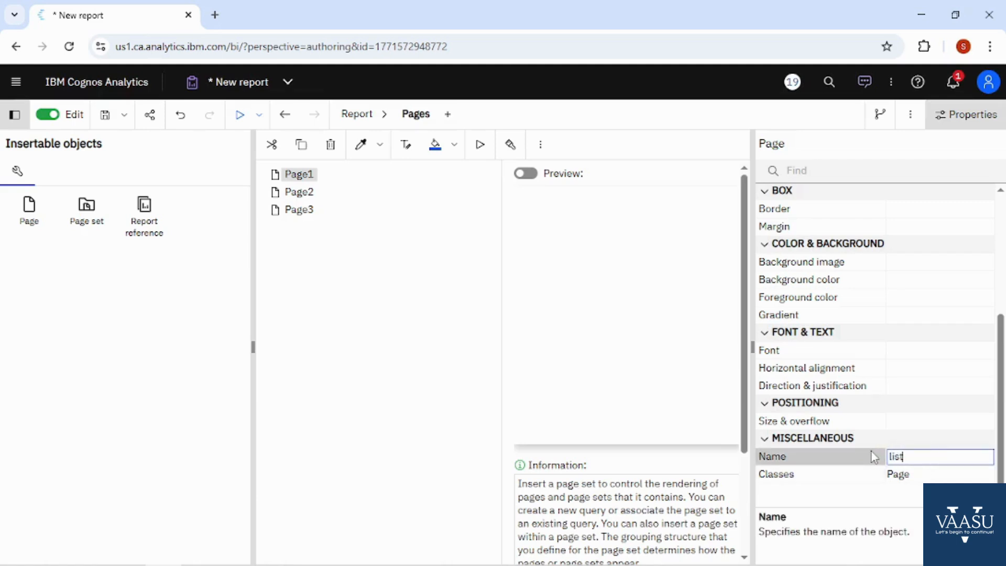
key("Return")
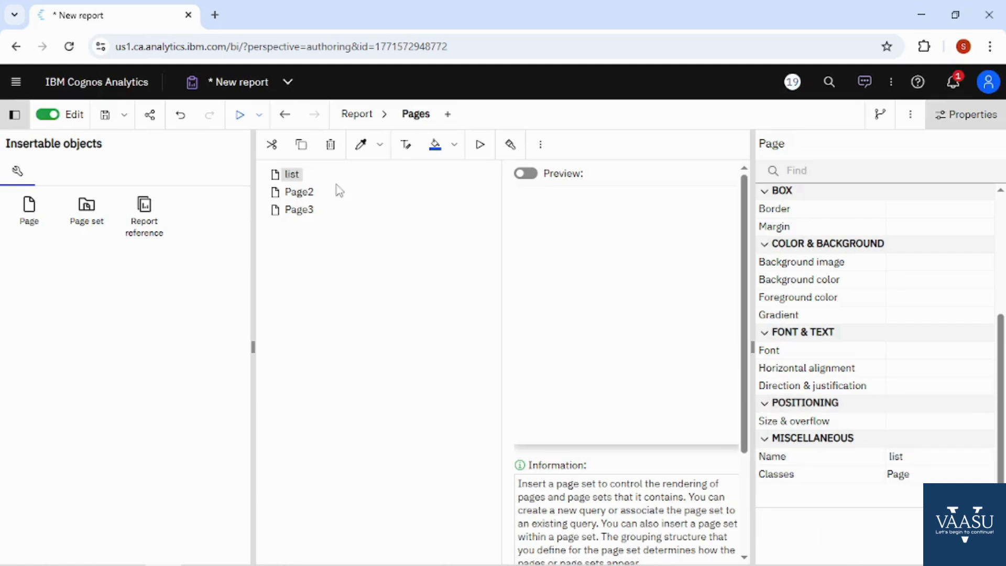
Rename Page2 as "crosstab".
left_click(294, 192)
left_click(933, 454)
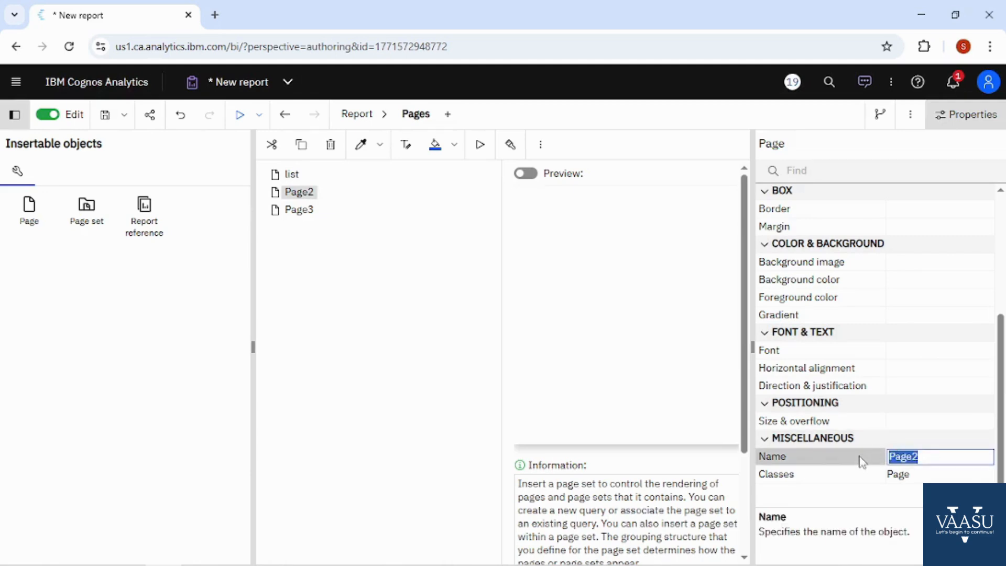
type("crosstab")
key("Return")
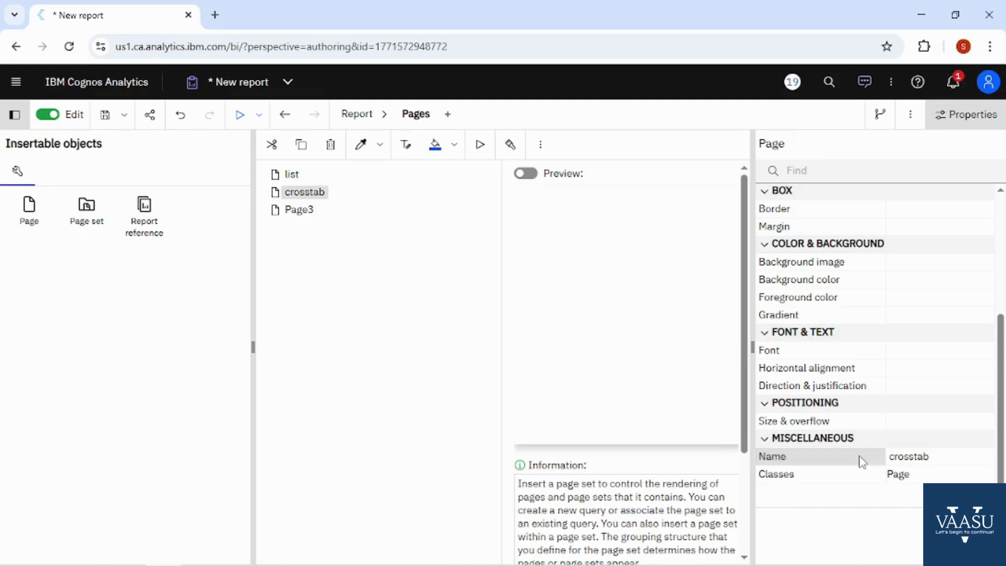
Rename Page3 as "chart".
left_click(301, 211)
left_click(937, 457)
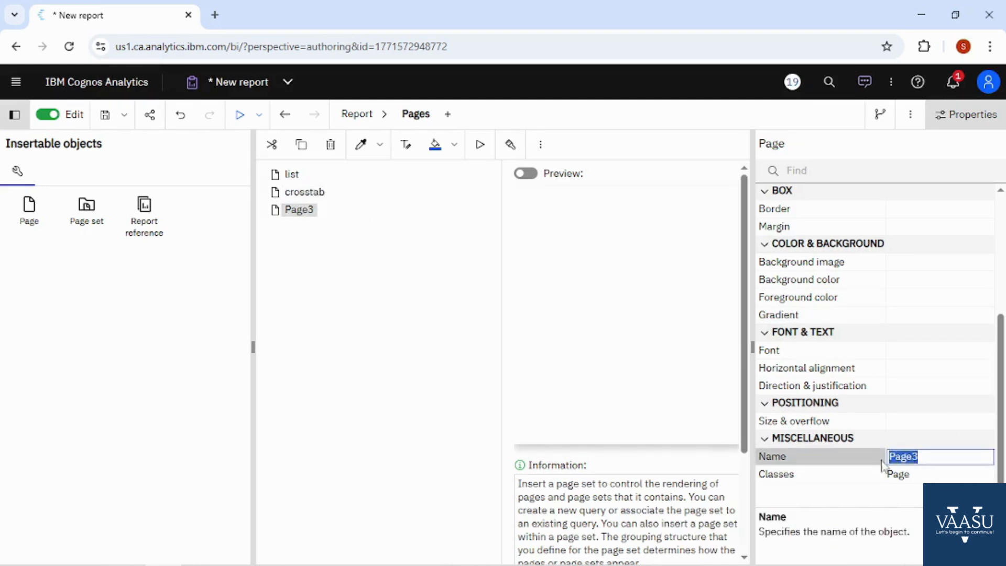
type("chart")
key("Return")
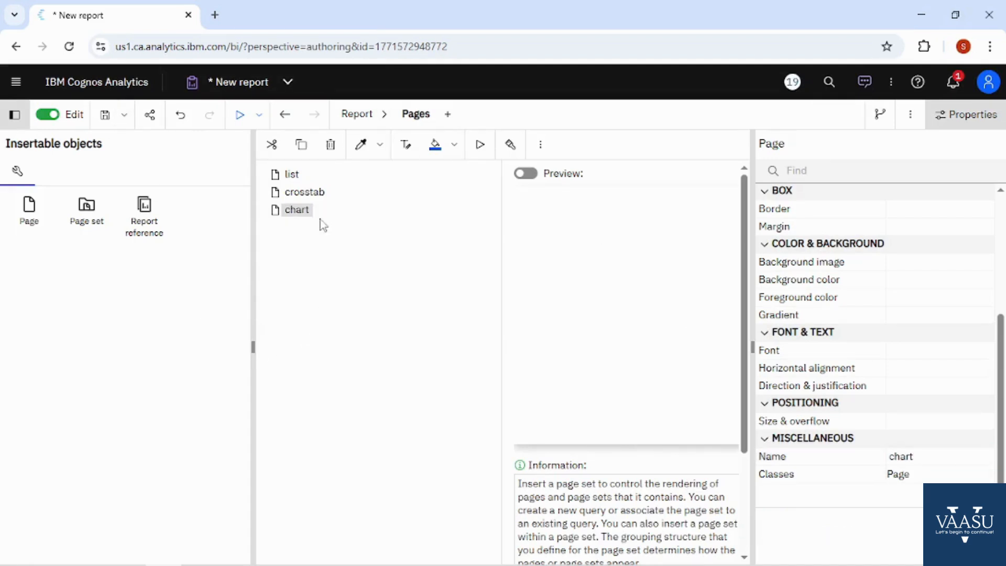
Set the list page's render variable to String1, rendering only for the value "list".
left_click(291, 175)
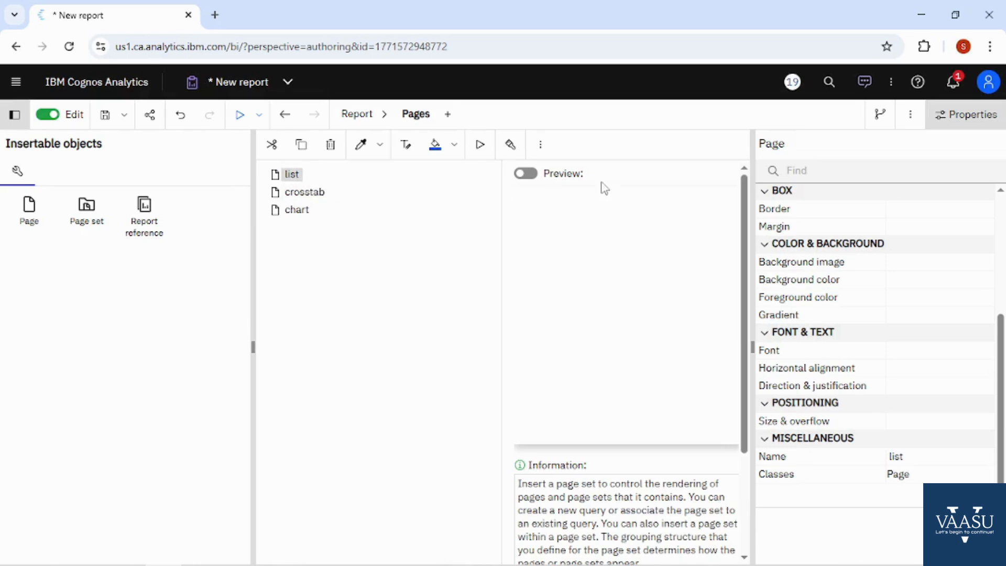
scroll(924, 286, "up", 5)
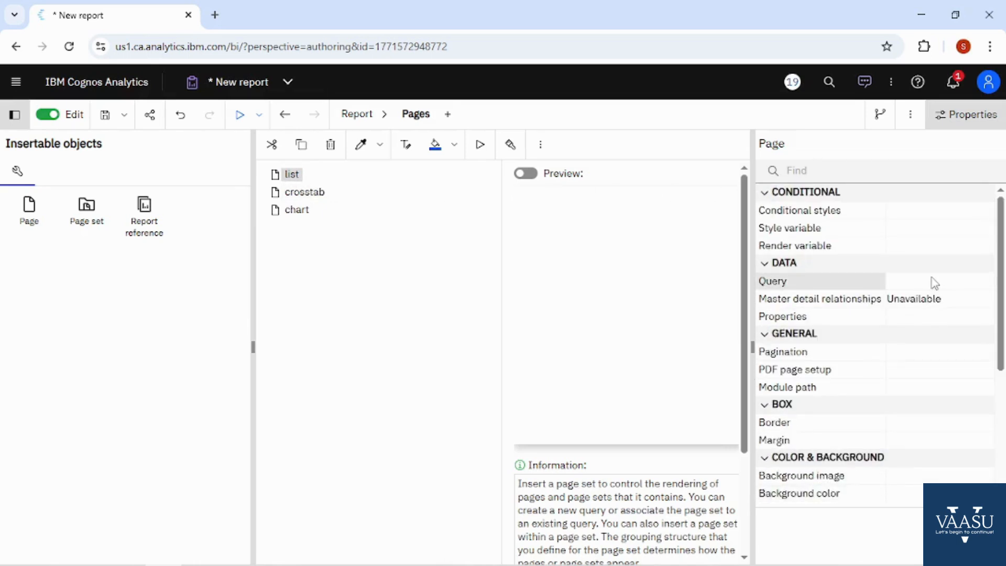
left_click(981, 247)
left_click(985, 248)
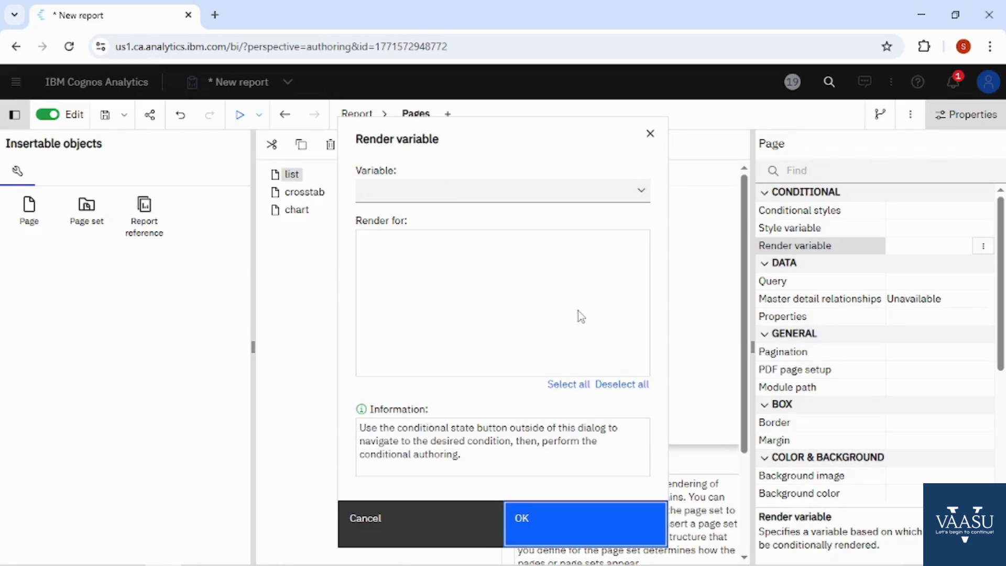
left_click(634, 203)
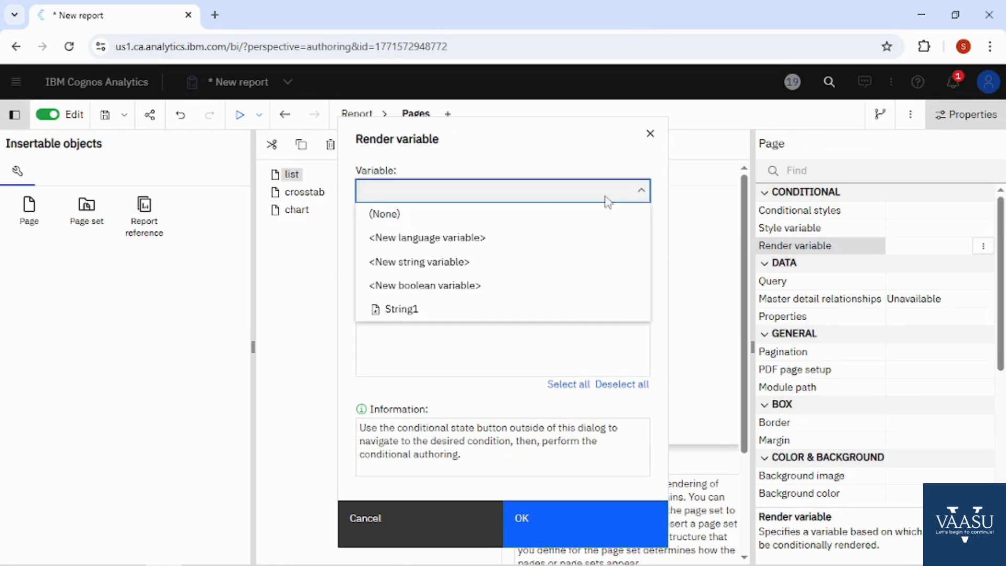
left_click(457, 309)
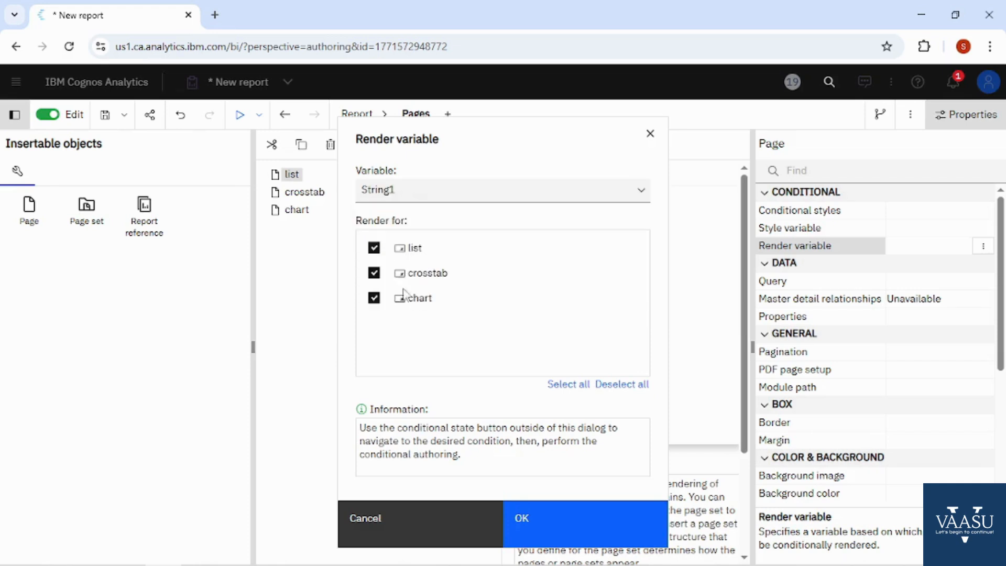
left_click(375, 274)
left_click(374, 304)
left_click(563, 536)
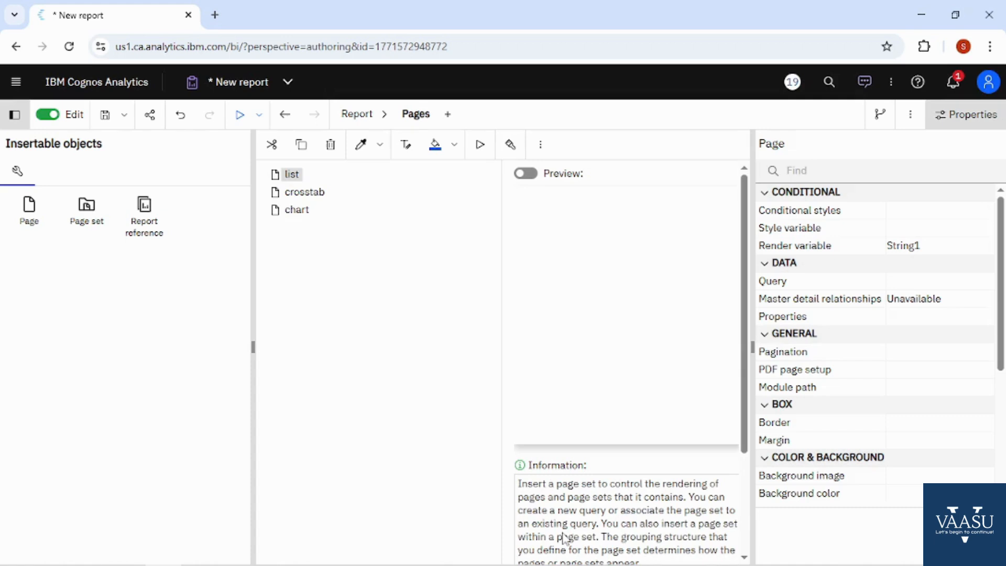
Set the crosstab page's render variable to String1, rendering only for the value "crosstab".
left_click(296, 192)
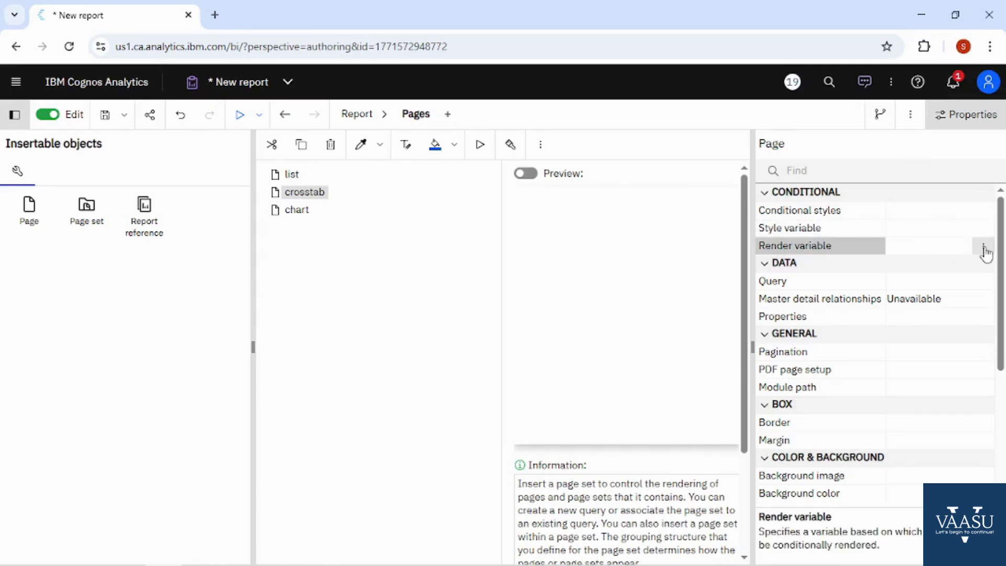
left_click(985, 246)
left_click(554, 189)
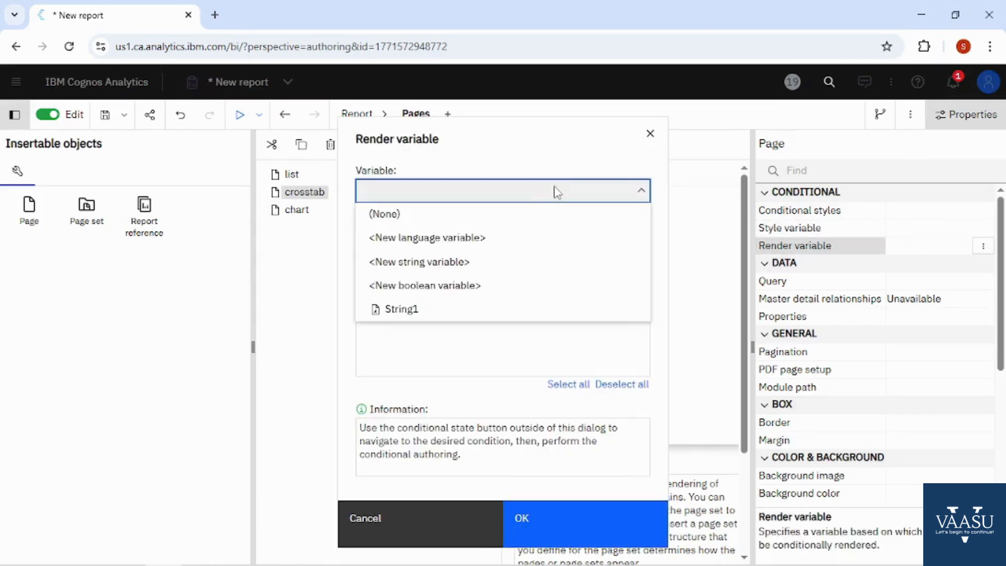
left_click(458, 308)
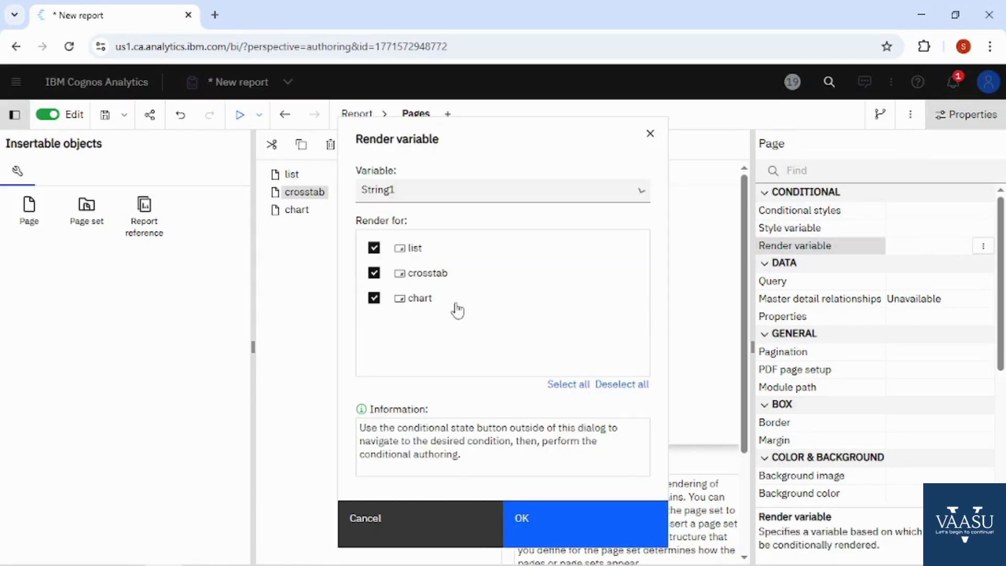
left_click(374, 248)
left_click(375, 298)
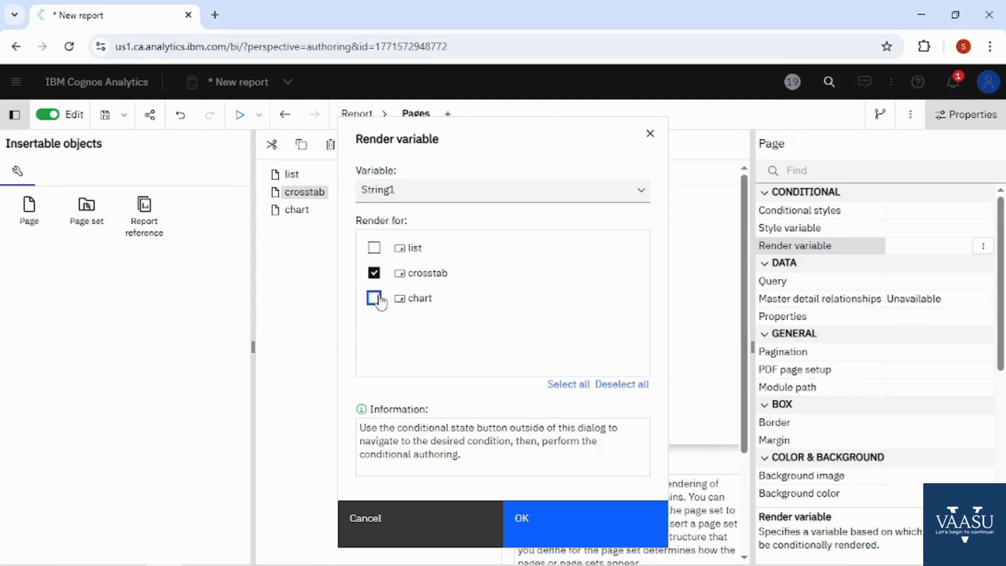
left_click(526, 519)
Set the chart page's render variable to String1, rendering only for the value "chart".
left_click(299, 211)
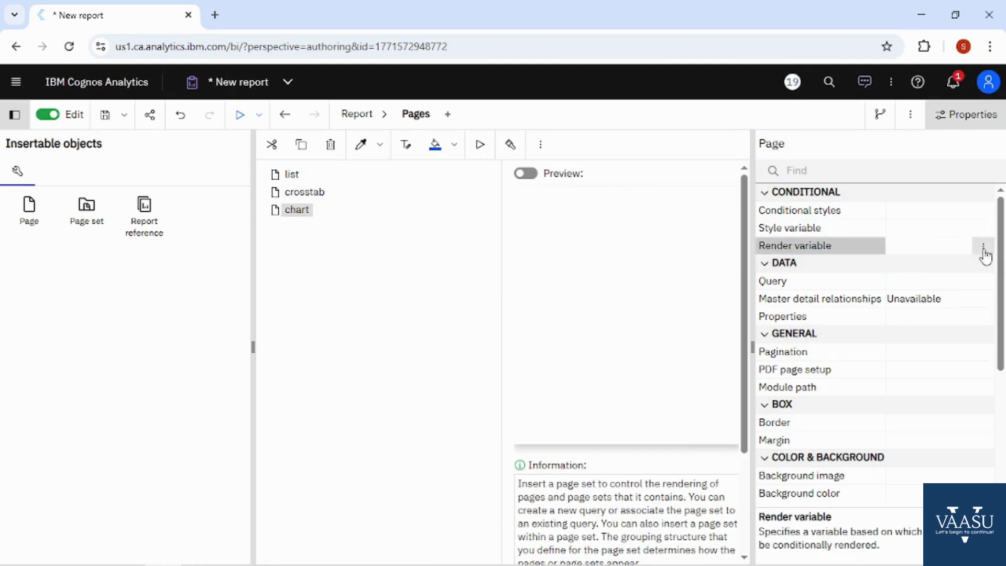
left_click(985, 250)
left_click(494, 196)
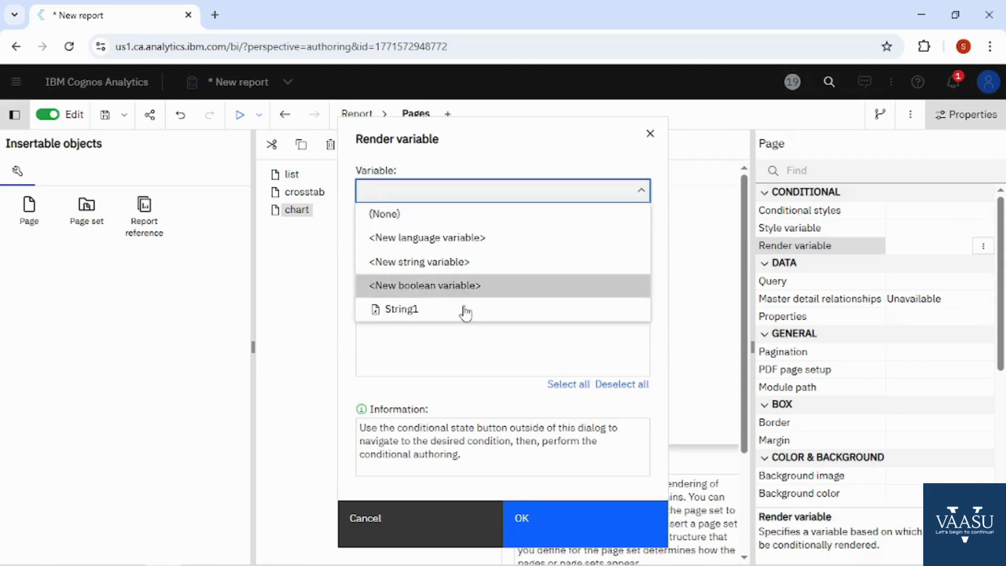
left_click(465, 313)
left_click(374, 247)
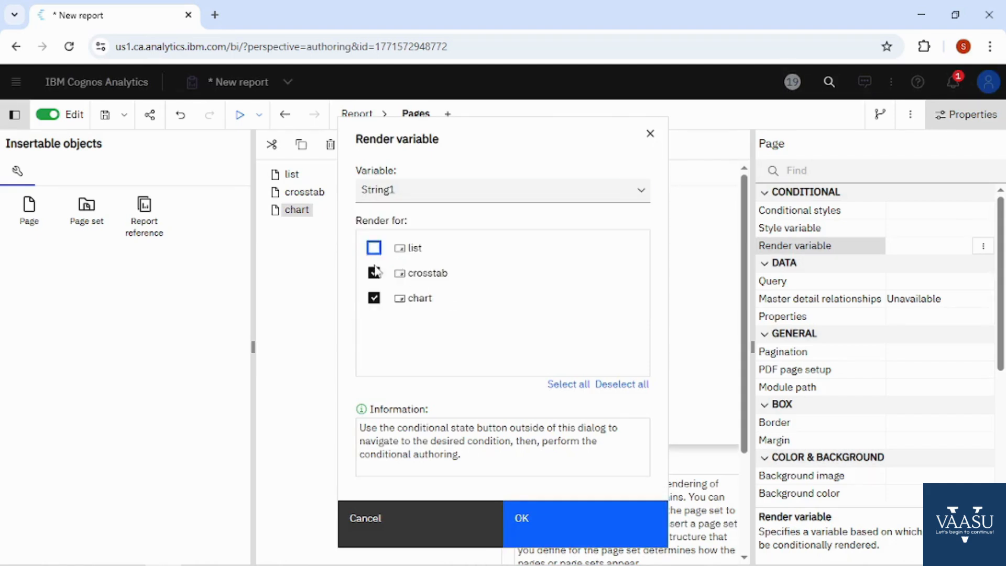
left_click(374, 273)
left_click(545, 523)
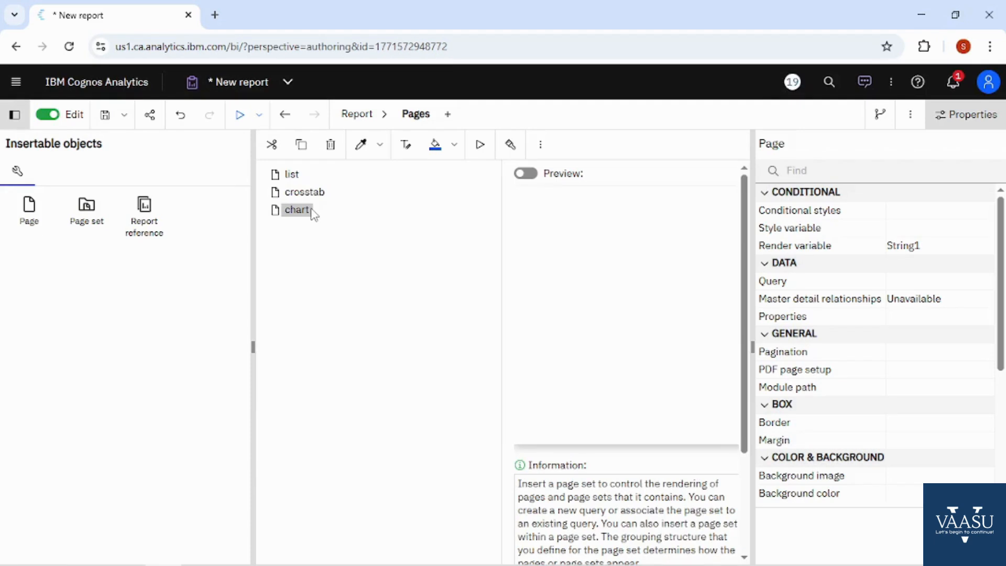
Open the list page and insert a list named List1 based on Query1.
double_click(293, 176)
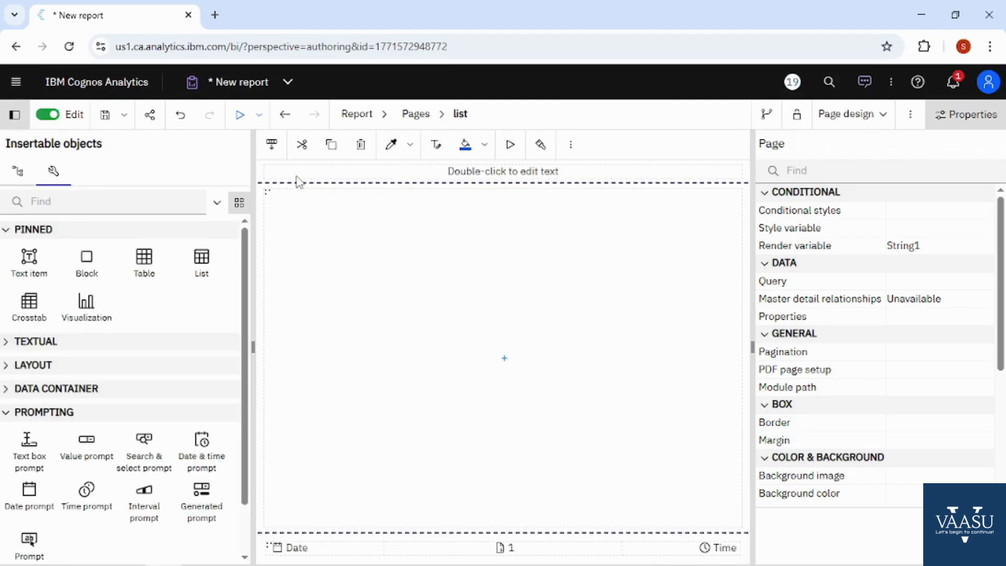
left_click(511, 361)
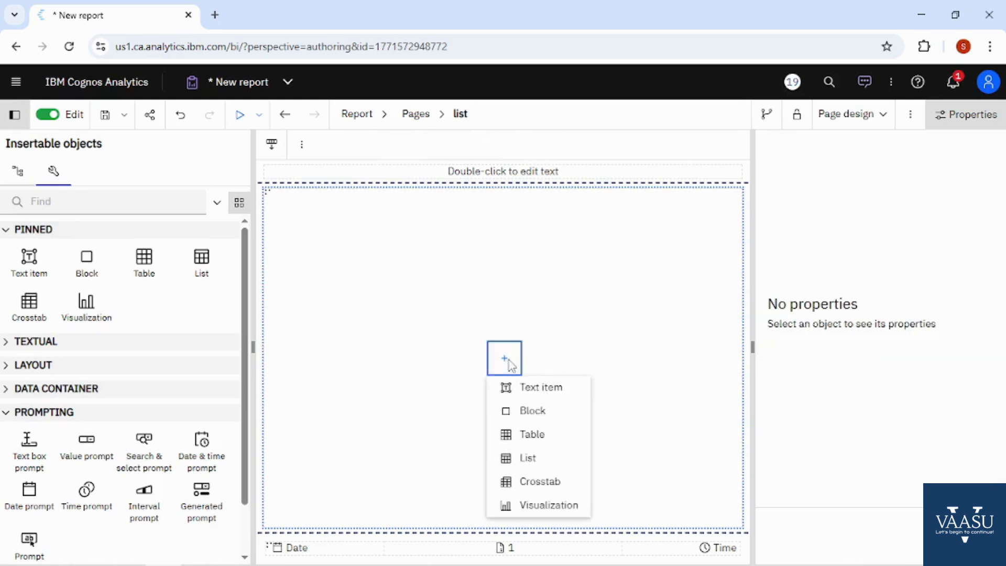
left_click(542, 461)
left_click(533, 423)
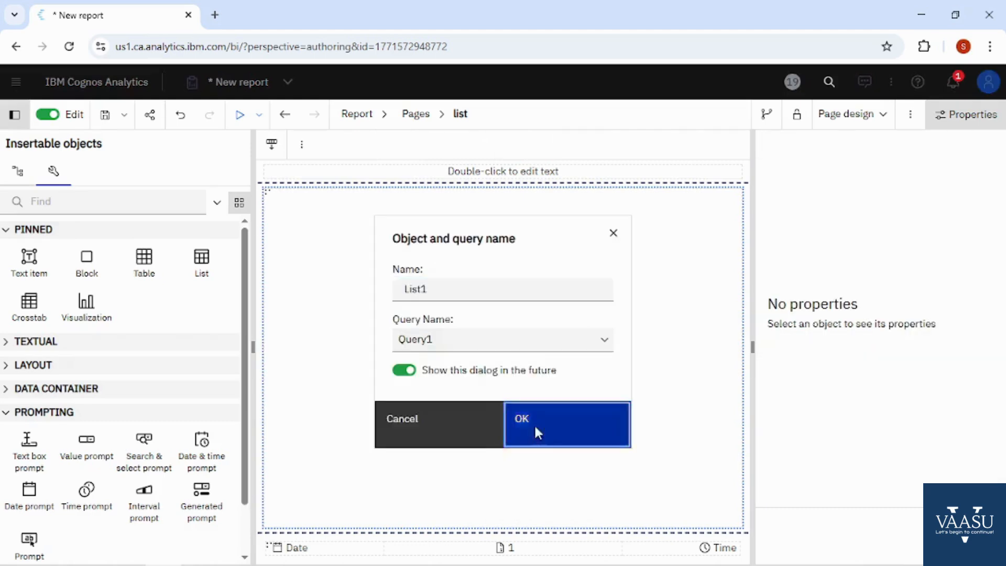
Add Product Group, Product Category, Product Type and Product from Products as columns of the list.
left_click(19, 178)
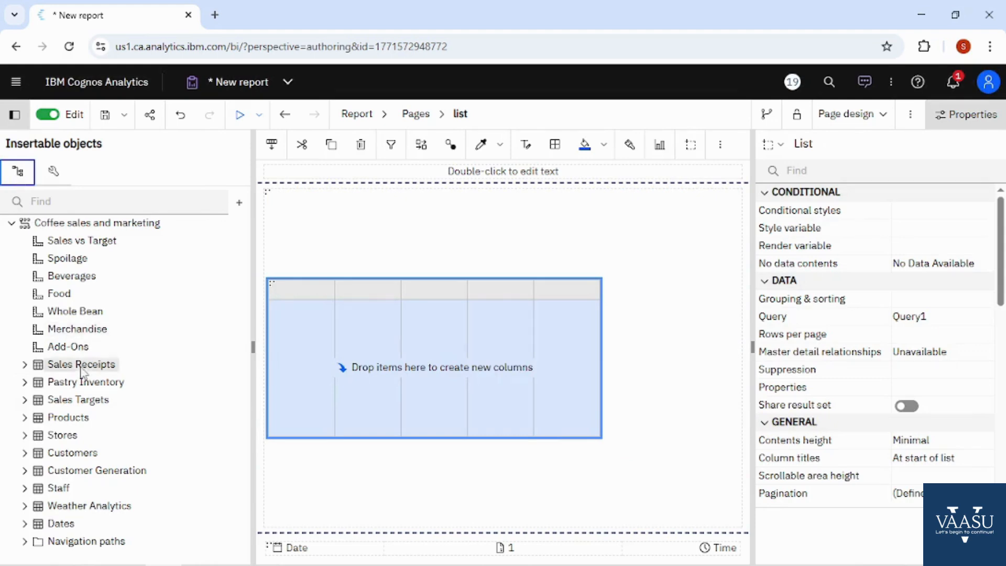
left_click(24, 417)
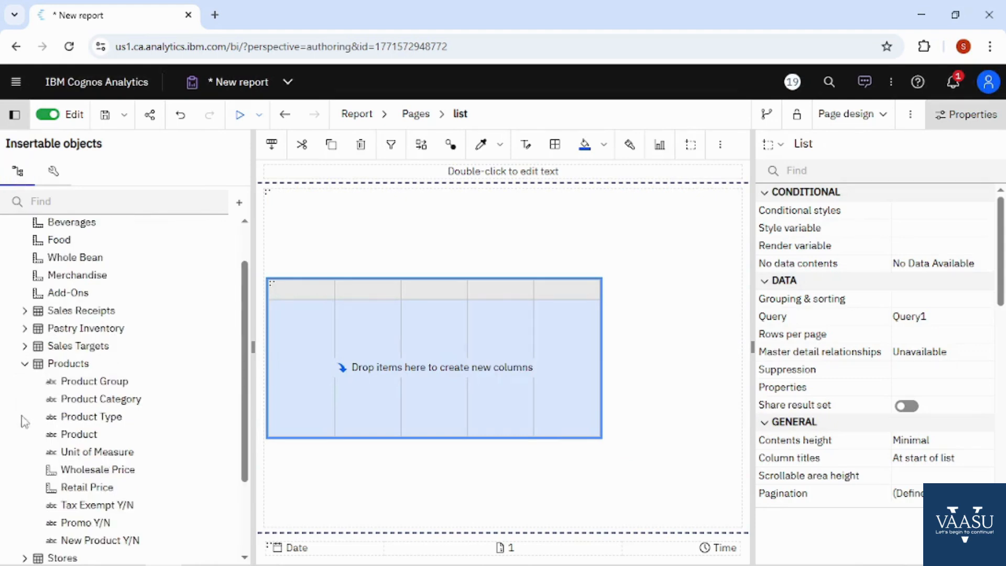
double_click(99, 386)
double_click(105, 399)
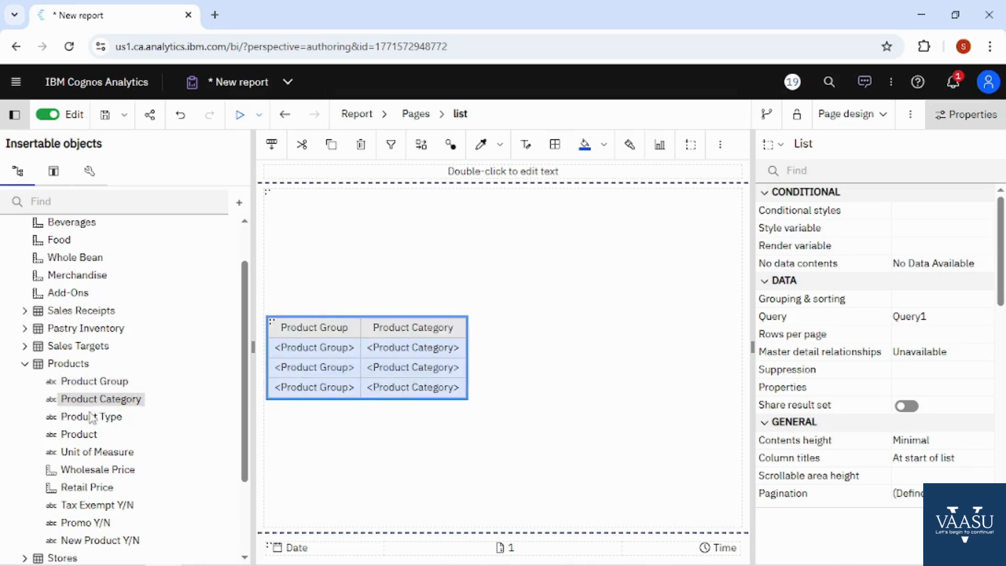
double_click(97, 416)
double_click(84, 435)
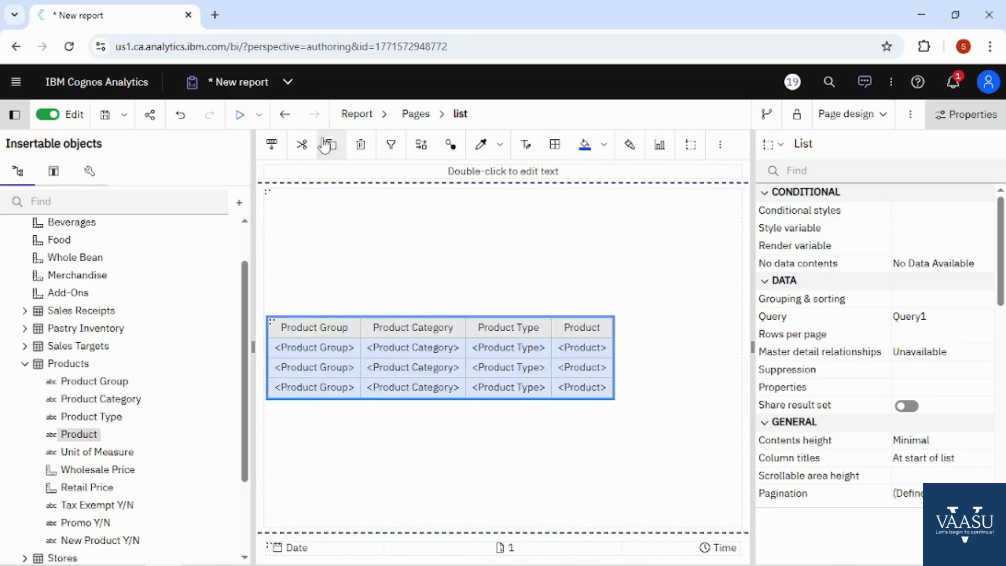
Open the crosstab page and insert a crosstab with the default object and query names.
left_click(382, 116)
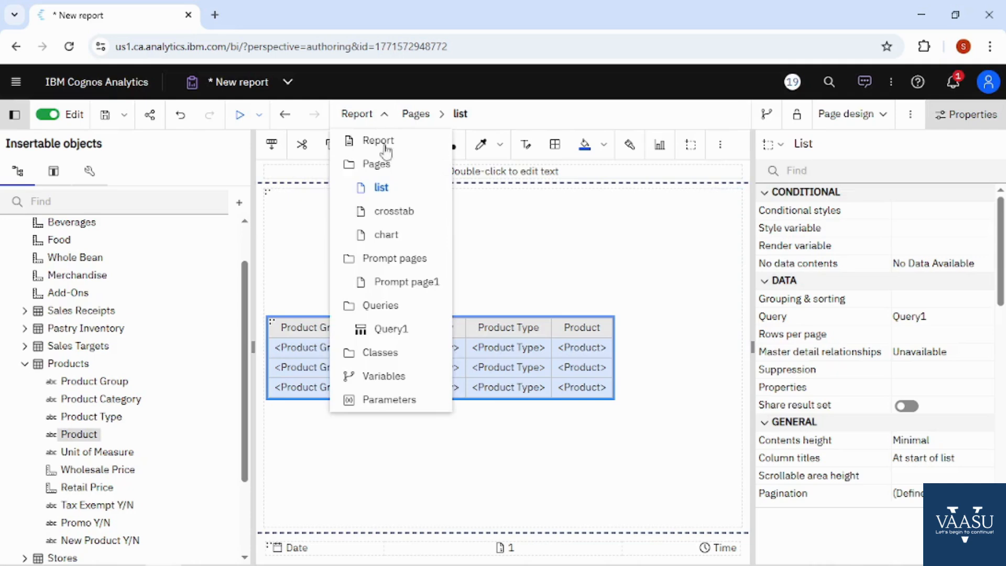
left_click(400, 212)
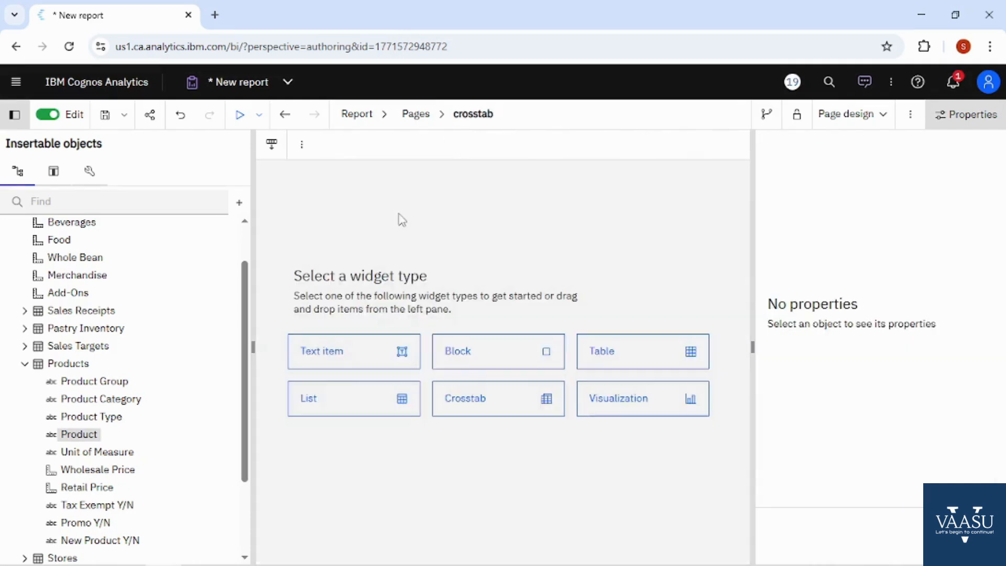
left_click(507, 393)
left_click(569, 433)
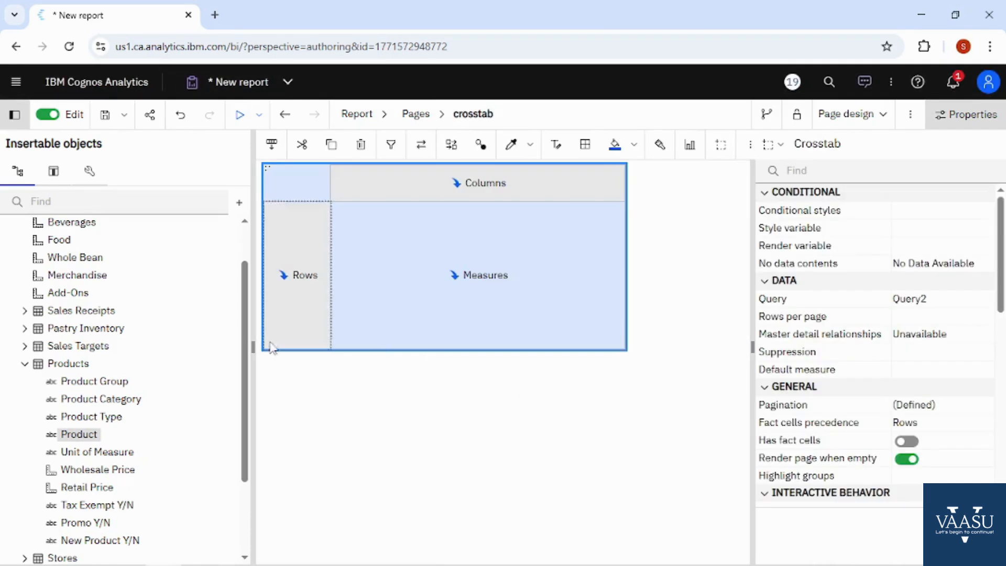
Fill the crosstab with Product Group as rows, Month from Dates as columns and Sales vs Target as the measure.
left_click_drag(115, 381, 285, 319)
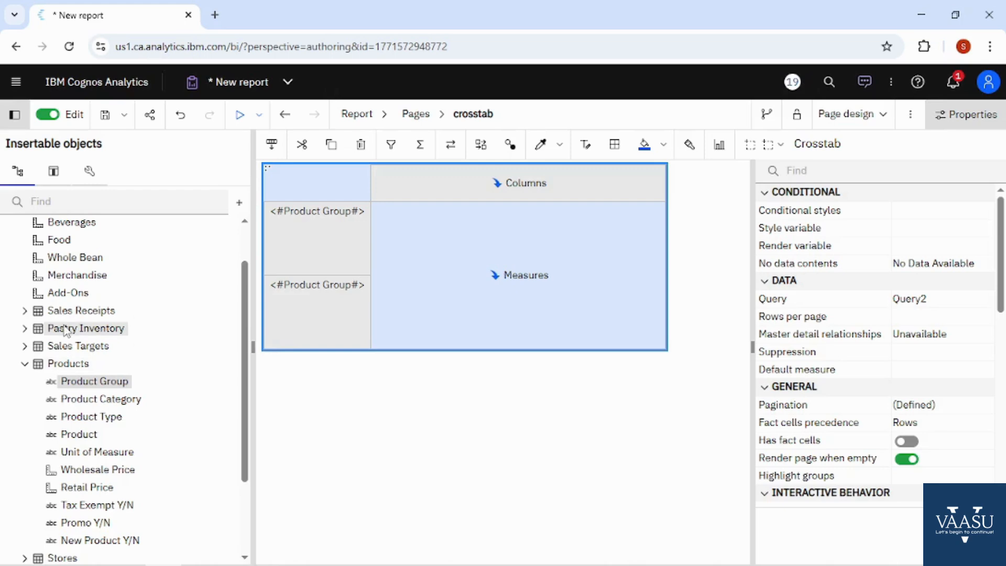
scroll(79, 367, "down", 1)
scroll(78, 376, "down", 1)
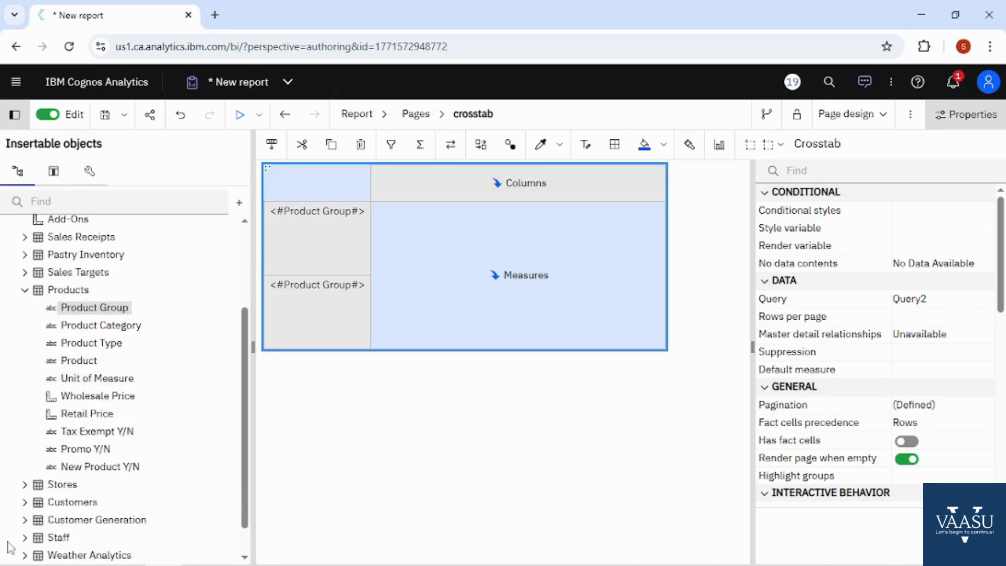
scroll(34, 524, "down", 1)
left_click(25, 537)
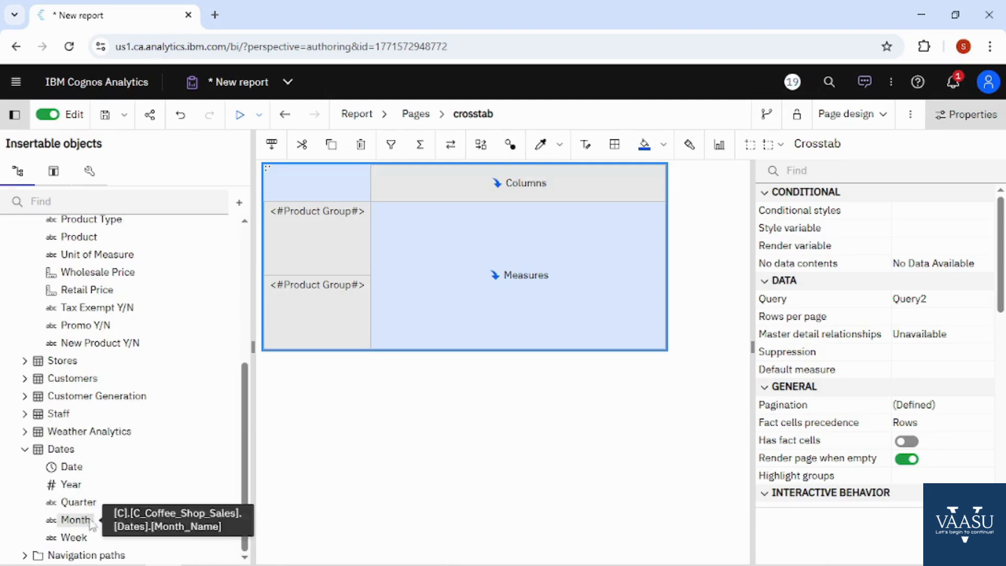
left_click_drag(87, 521, 427, 188)
scroll(210, 336, "up", 7)
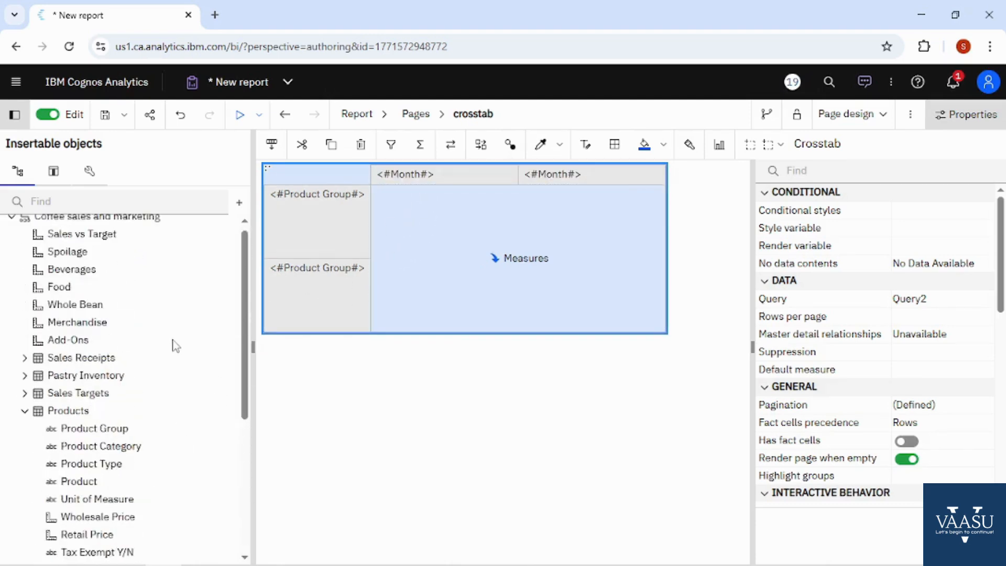
left_click_drag(84, 241, 407, 252)
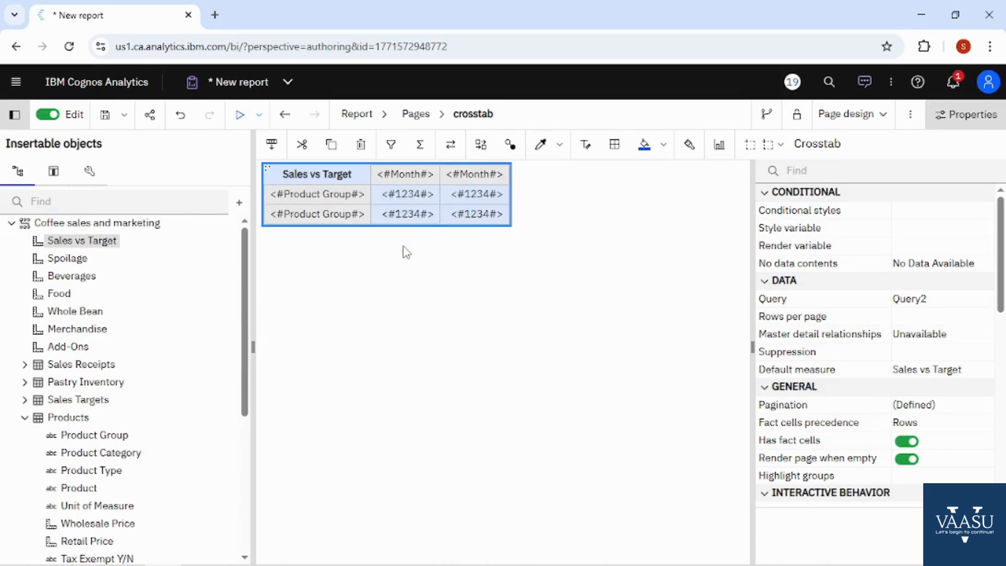
Open the chart page and insert a Clustered combination visualization.
left_click(384, 116)
left_click(387, 234)
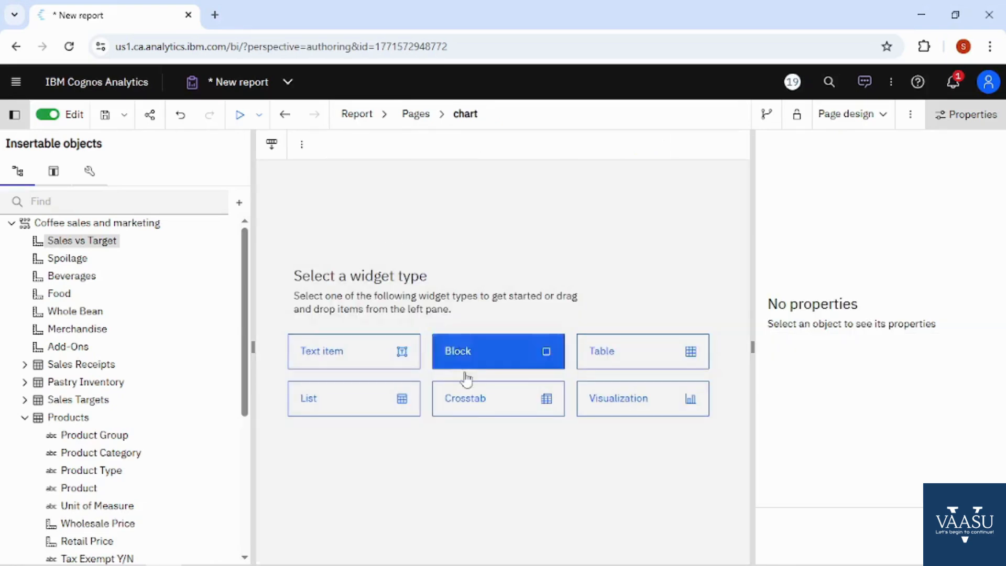
left_click(628, 412)
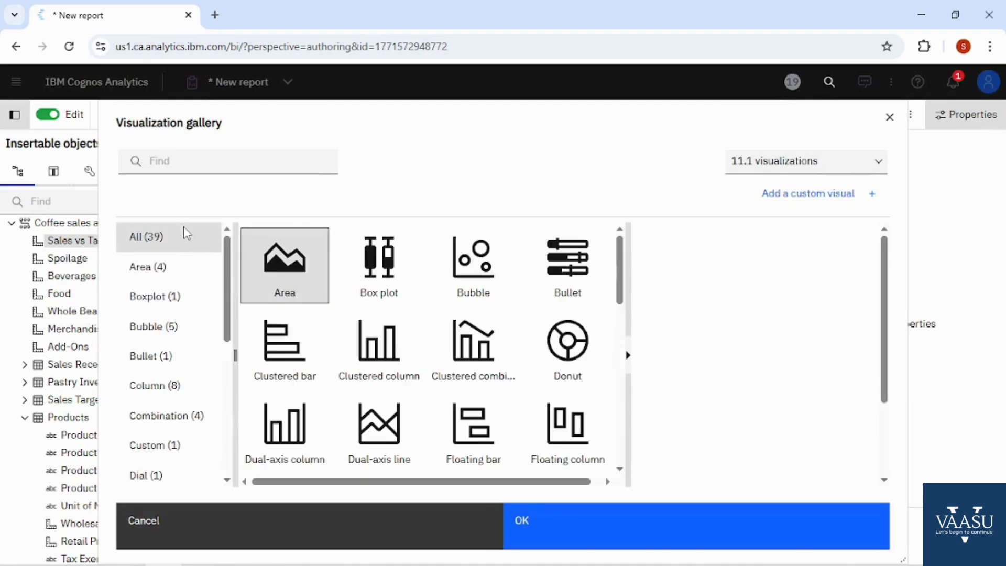
left_click(167, 416)
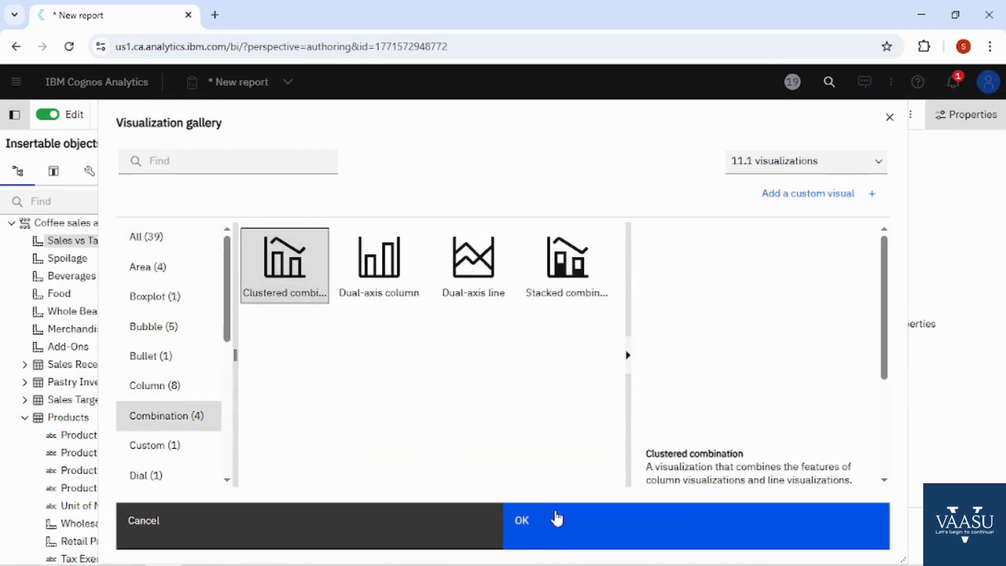
left_click(600, 526)
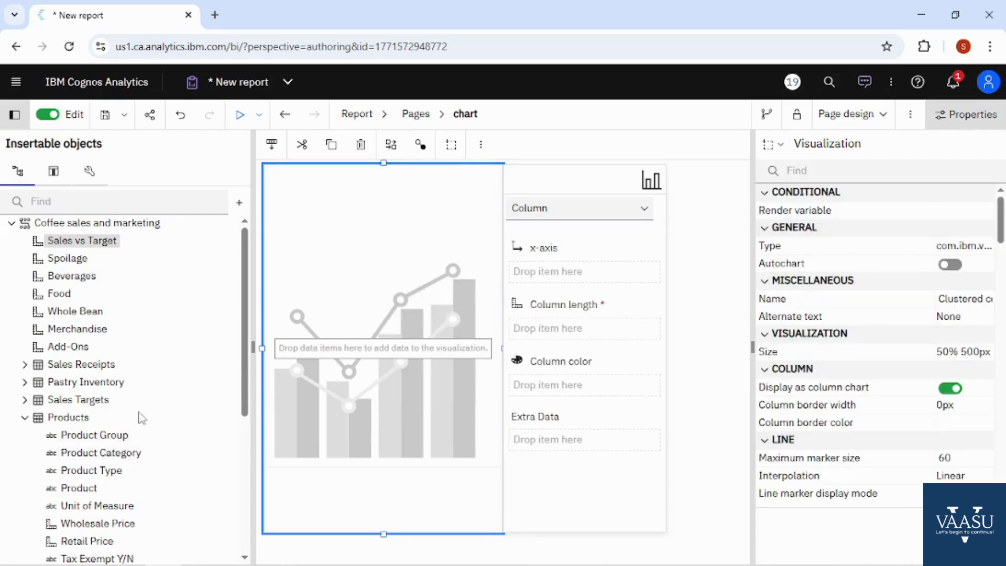
Fill the combination chart with Product Group on the x-axis, Sales vs Target as column length and Spoilage as line position.
left_click_drag(119, 435, 535, 287)
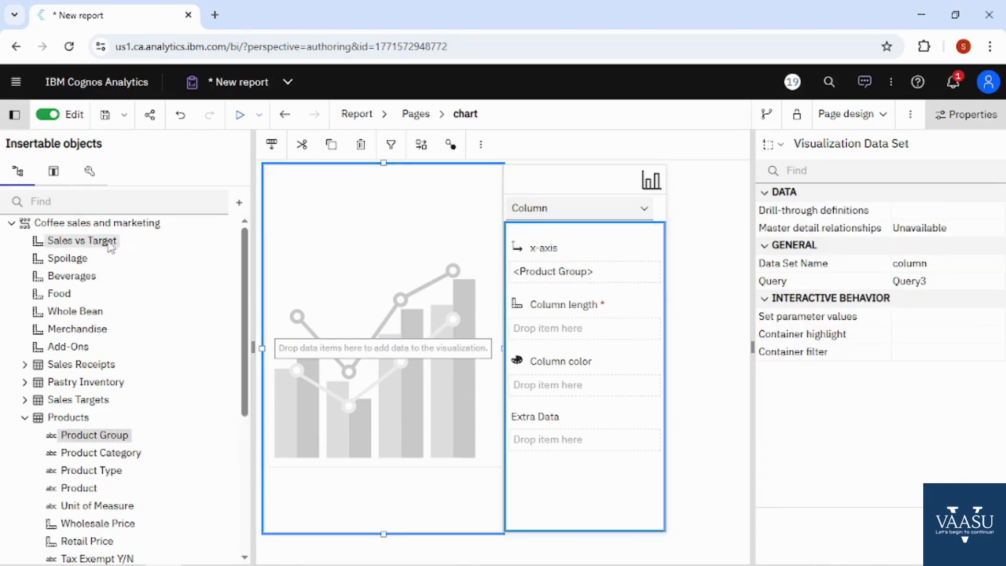
left_click_drag(433, 286, 560, 325)
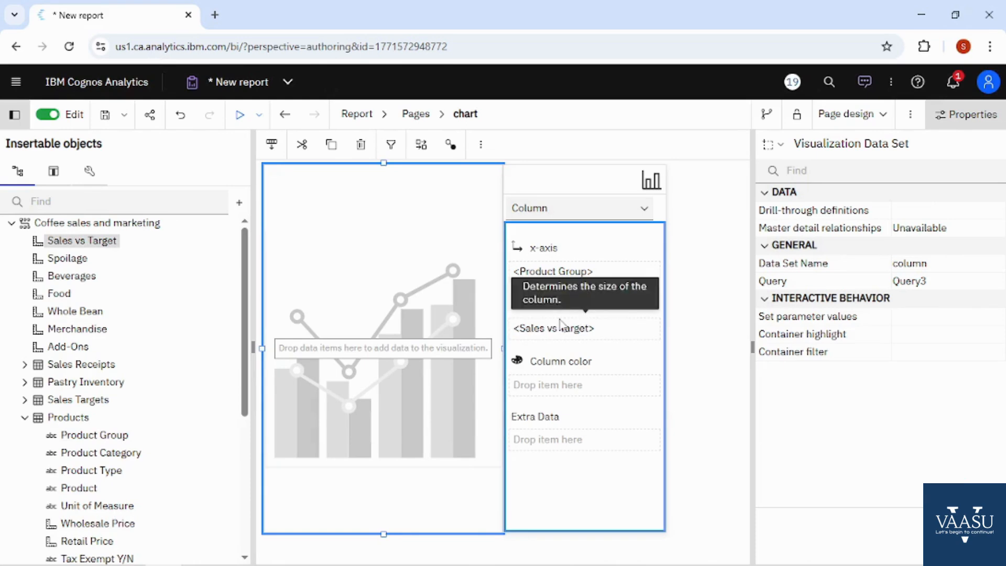
left_click(636, 214)
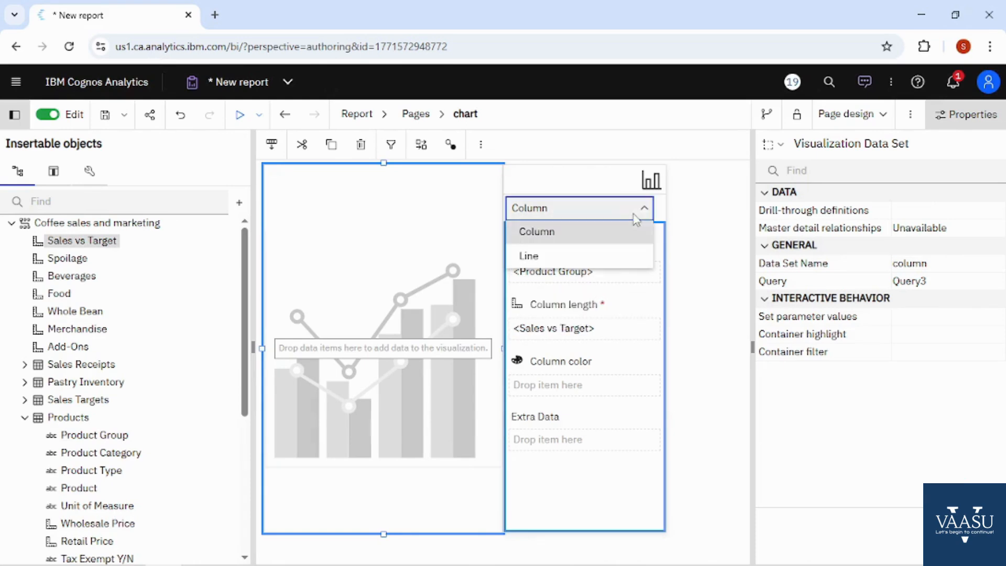
left_click(613, 258)
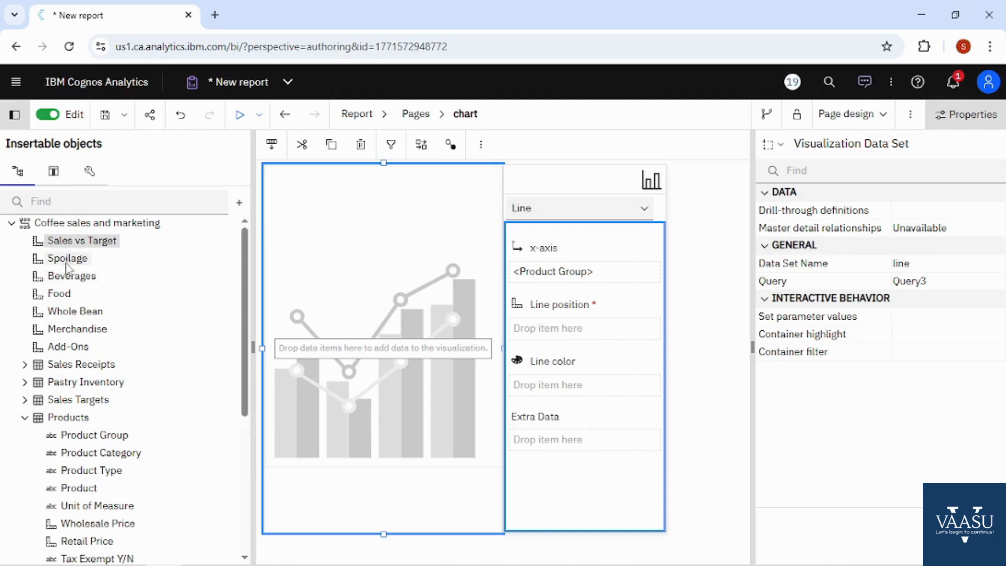
left_click_drag(80, 270, 547, 330)
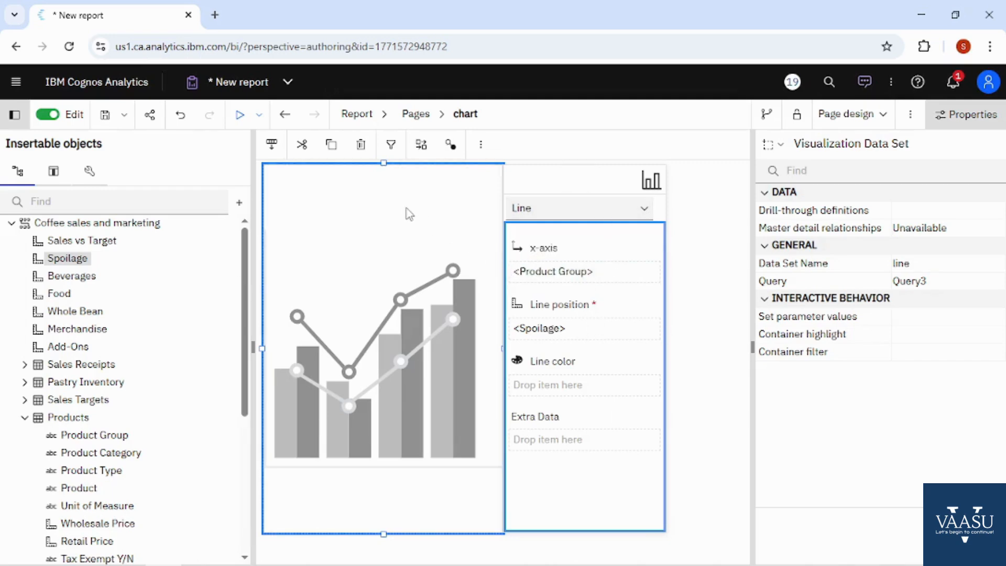
Run the report, dismiss the maintenance notice, and submit the prompt page with the list option.
left_click(240, 123)
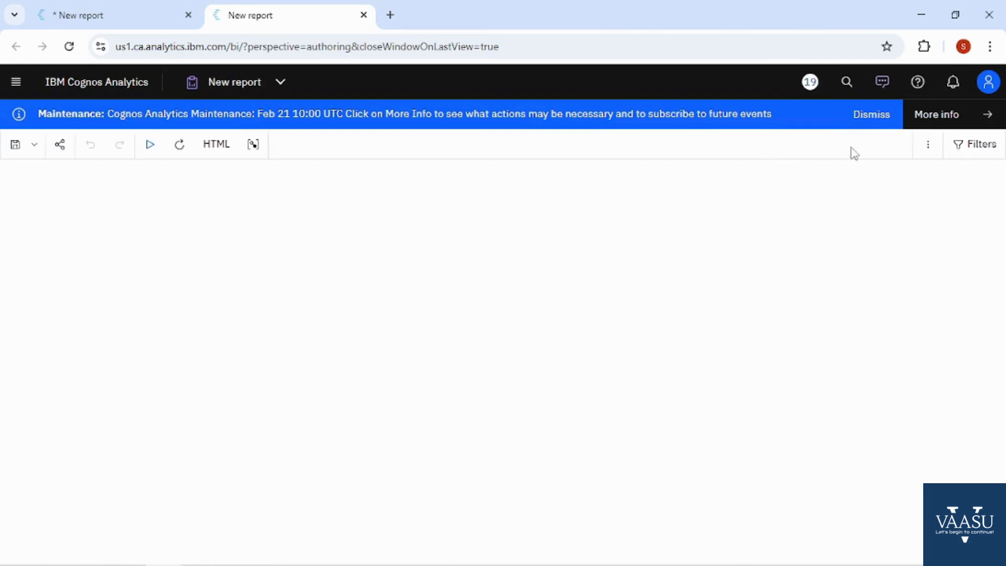
left_click(871, 114)
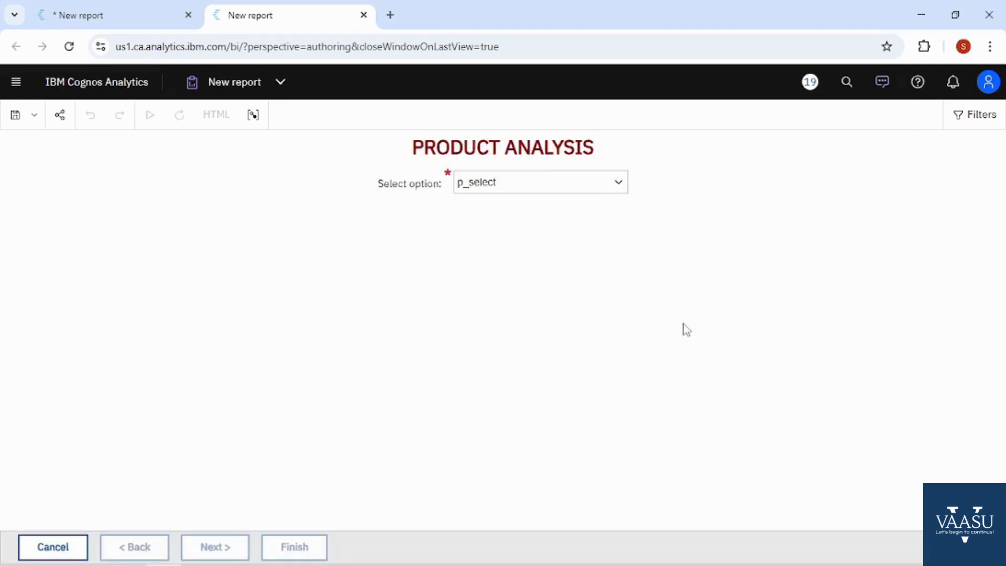
left_click(553, 185)
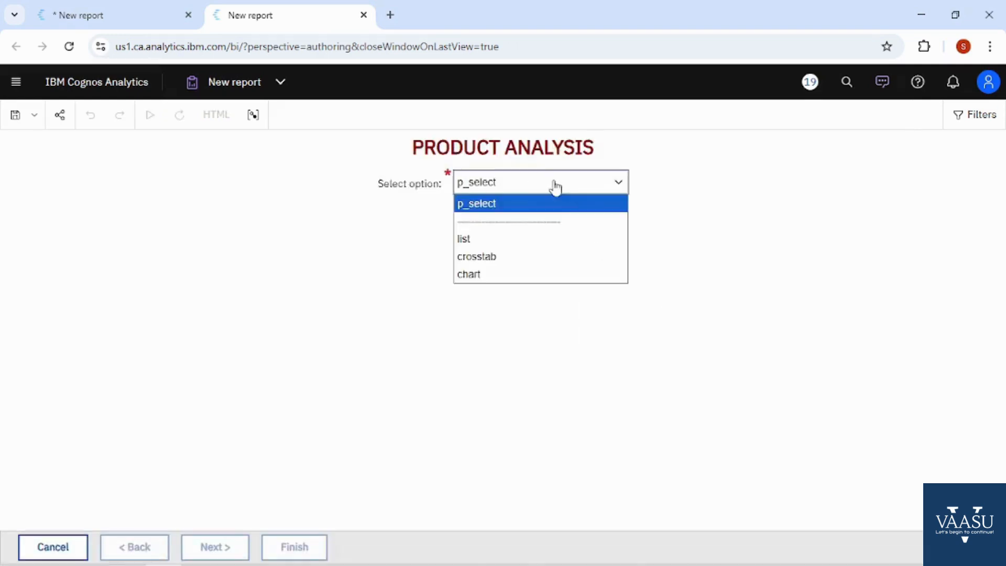
left_click(562, 242)
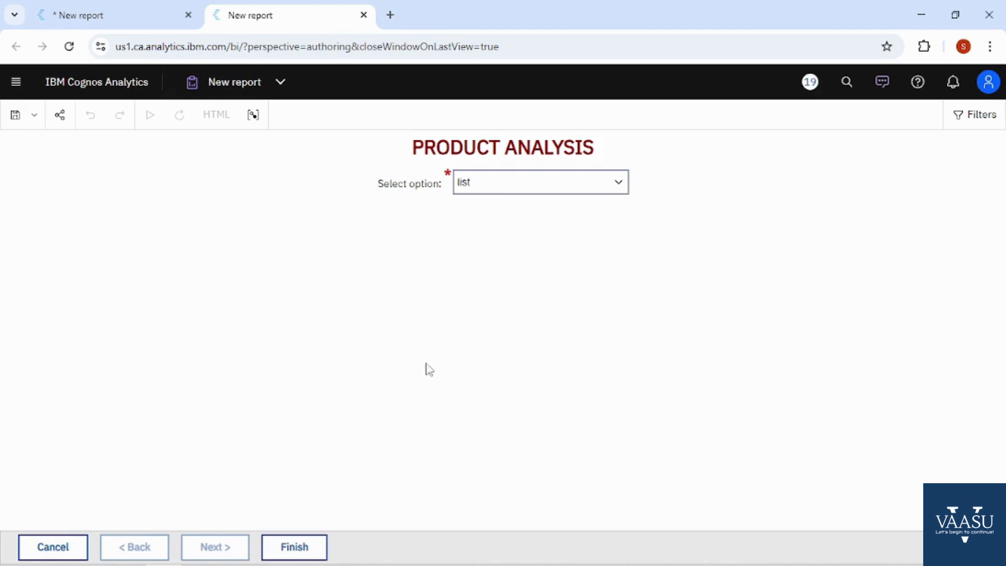
left_click(296, 543)
left_click(57, 425)
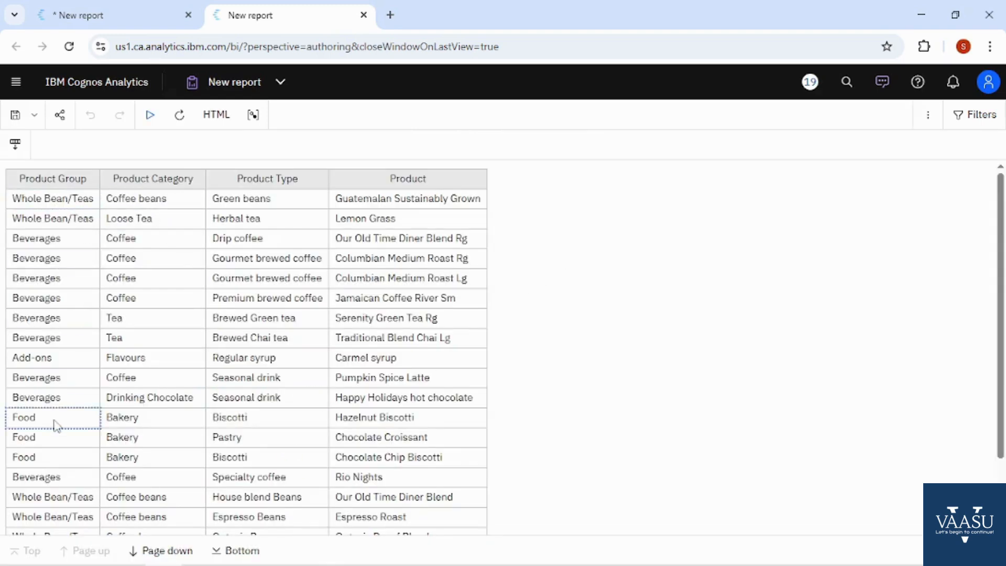
Rerun the report and submit the prompt page with the chart option.
left_click(149, 114)
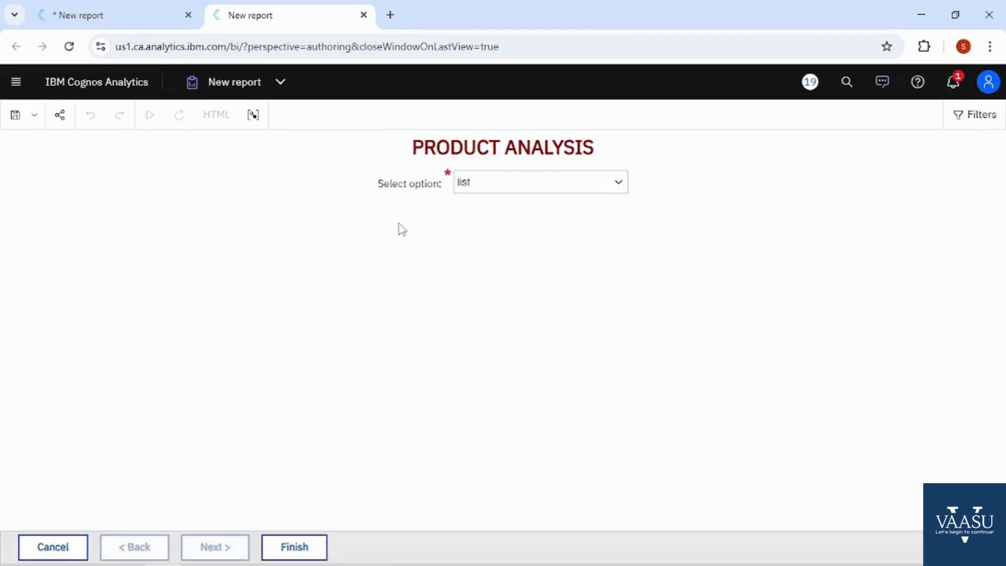
left_click(612, 191)
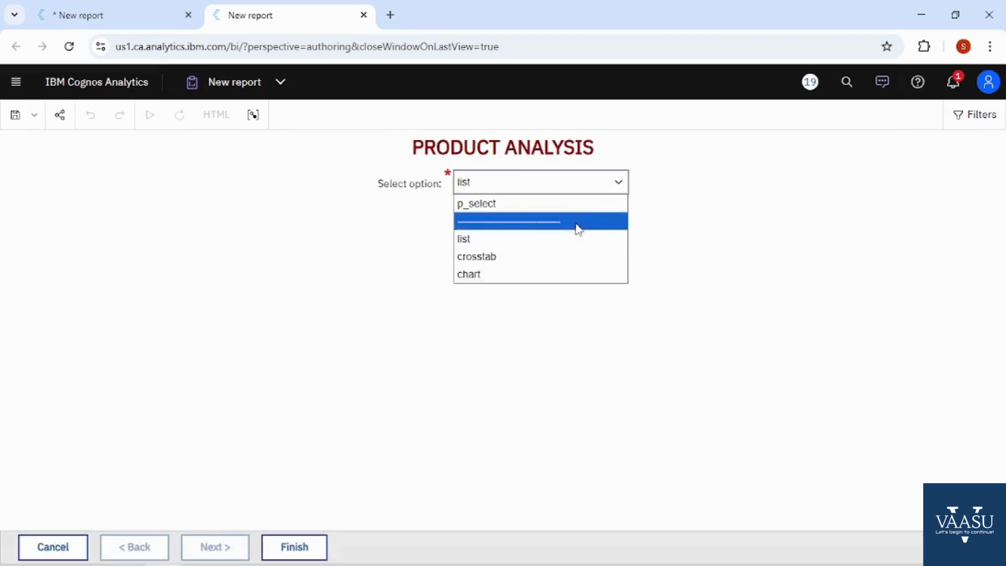
left_click(563, 274)
left_click(294, 545)
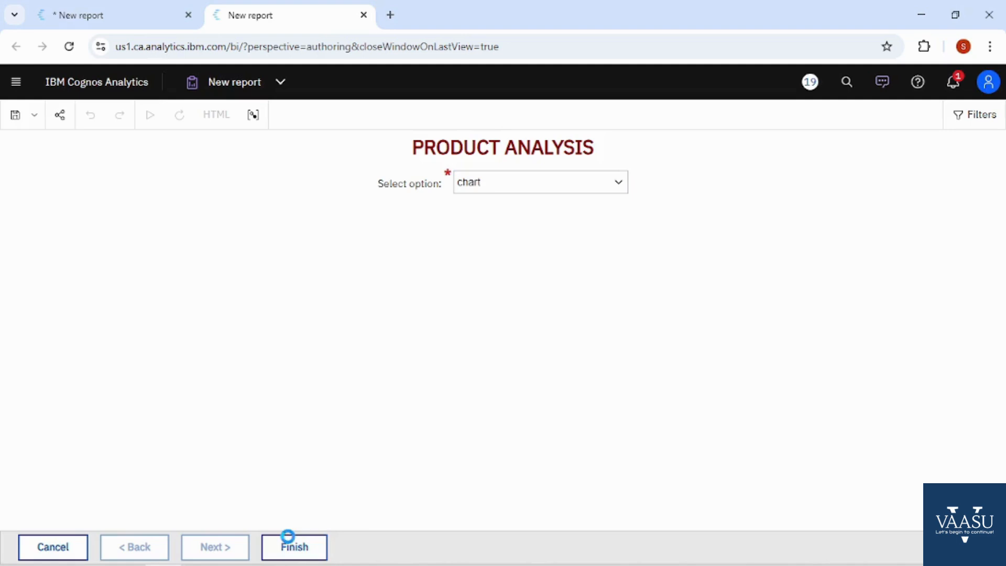